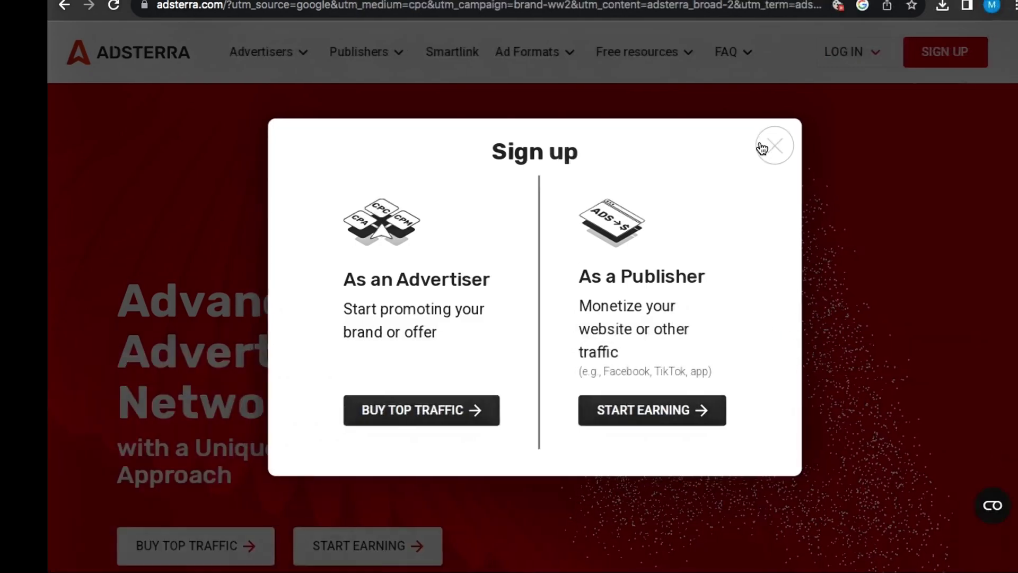
# Dismiss the sign-up popup and go to the Adsterra publisher login page.
pyautogui.click(780, 138)
pyautogui.click(876, 55)
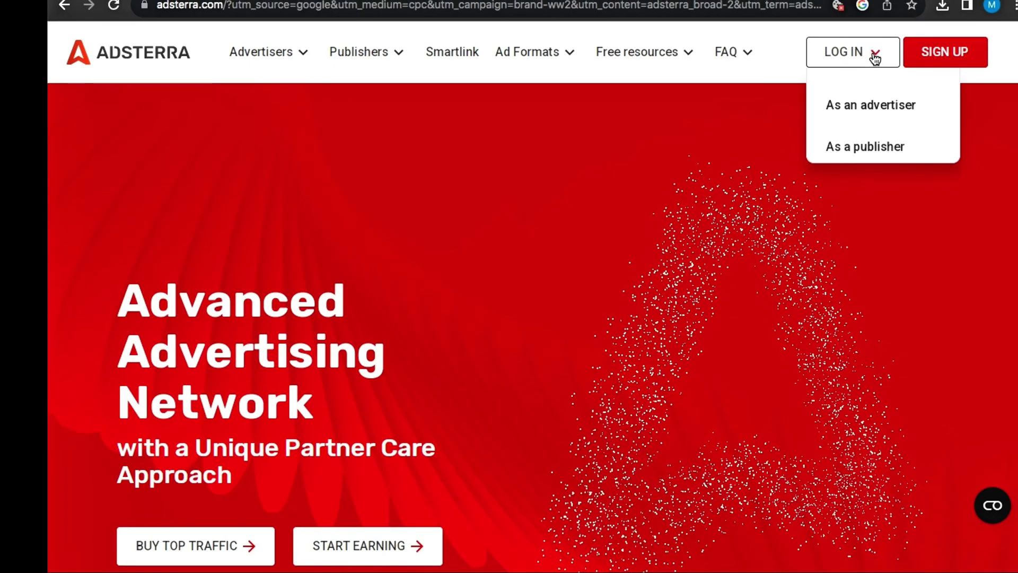
pyautogui.click(844, 140)
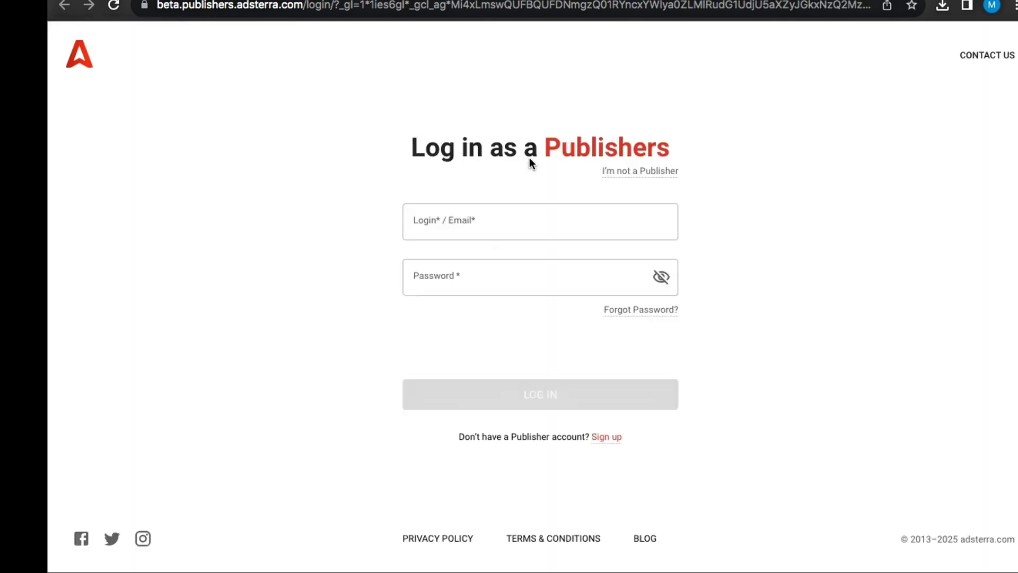
# Go from the publisher login form to the publisher sign-up page.
pyautogui.click(566, 204)
pyautogui.click(515, 280)
pyautogui.click(518, 214)
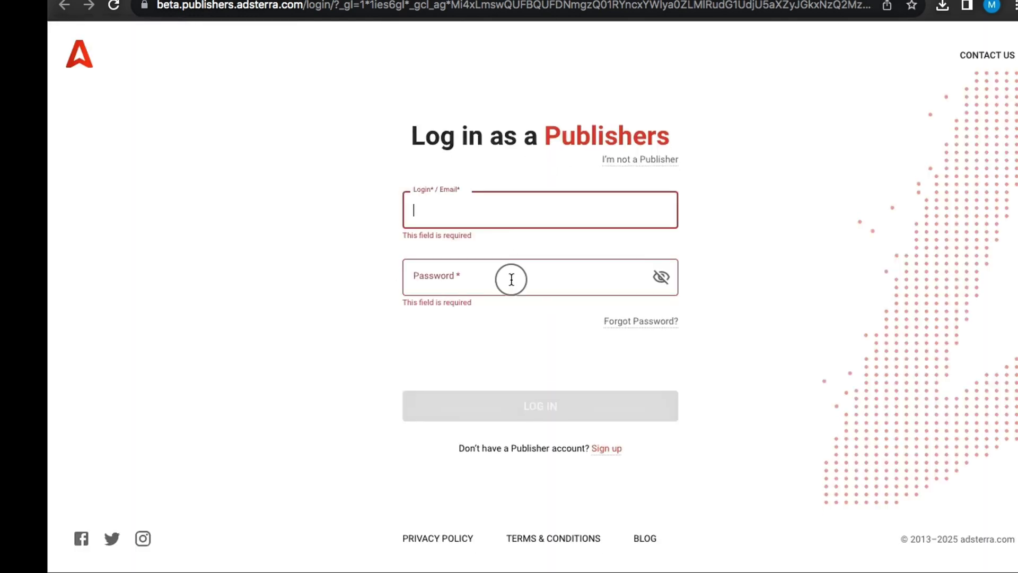
pyautogui.click(503, 265)
pyautogui.click(505, 207)
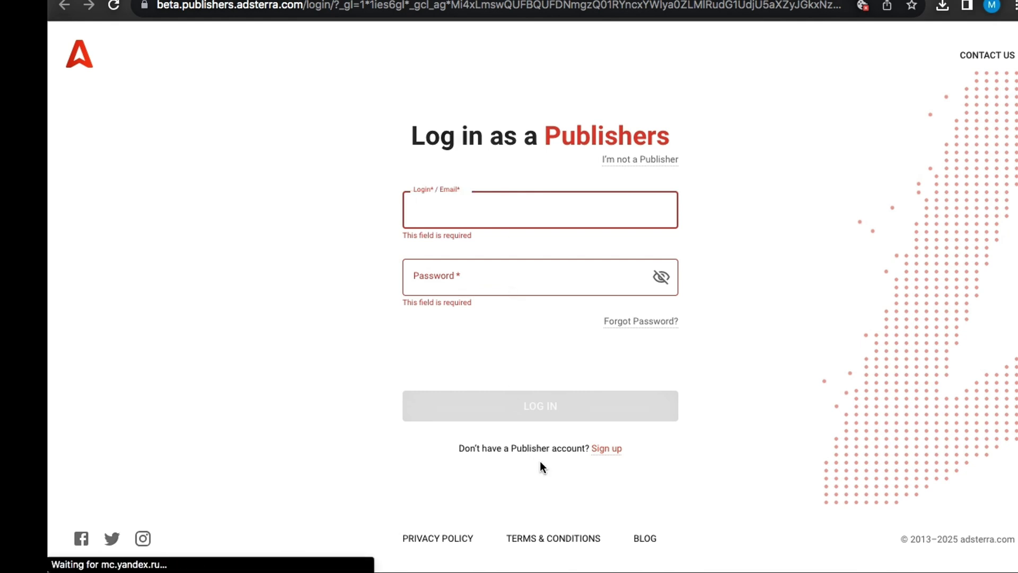
pyautogui.click(596, 448)
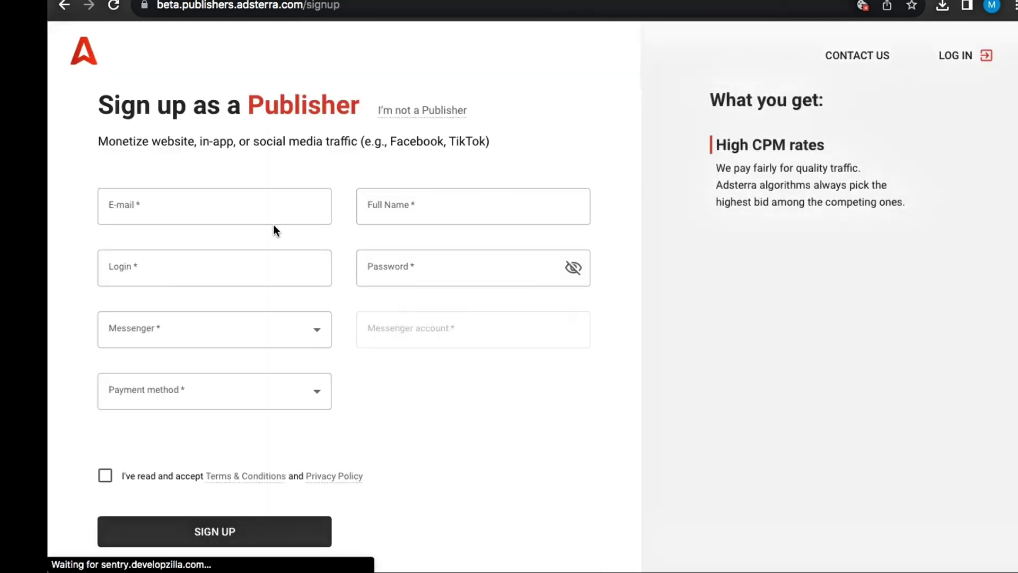
# Enter your Gmail address in the sign-up E-mail field, then move to Full Name.
pyautogui.click(259, 215)
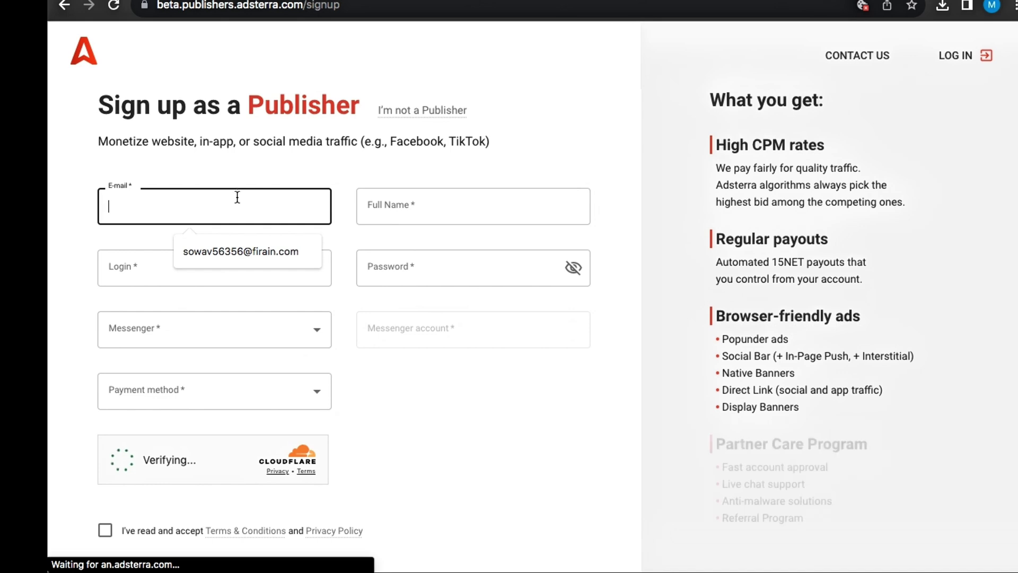
pyautogui.click(992, 7)
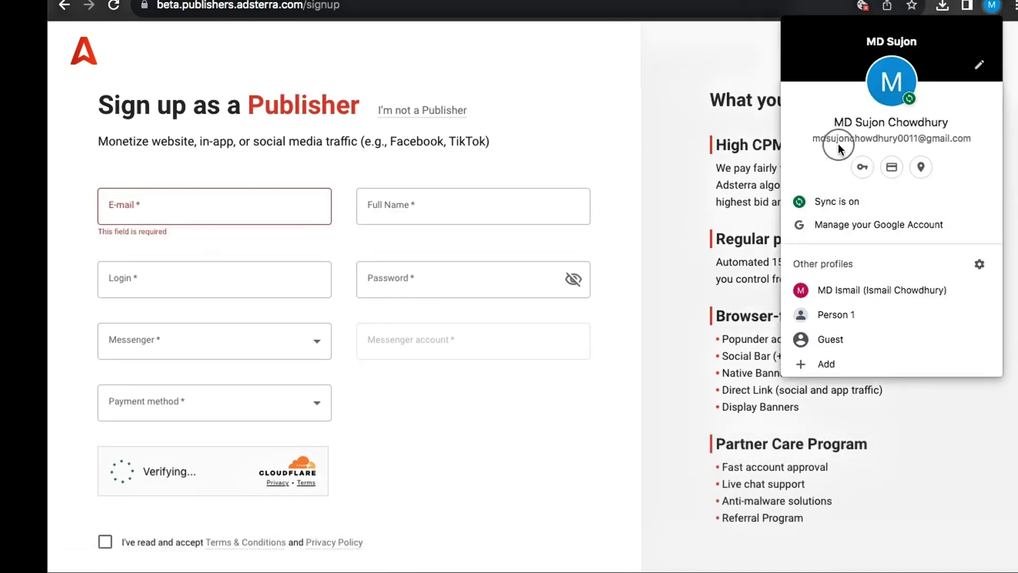
pyautogui.click(919, 138)
pyautogui.click(284, 207)
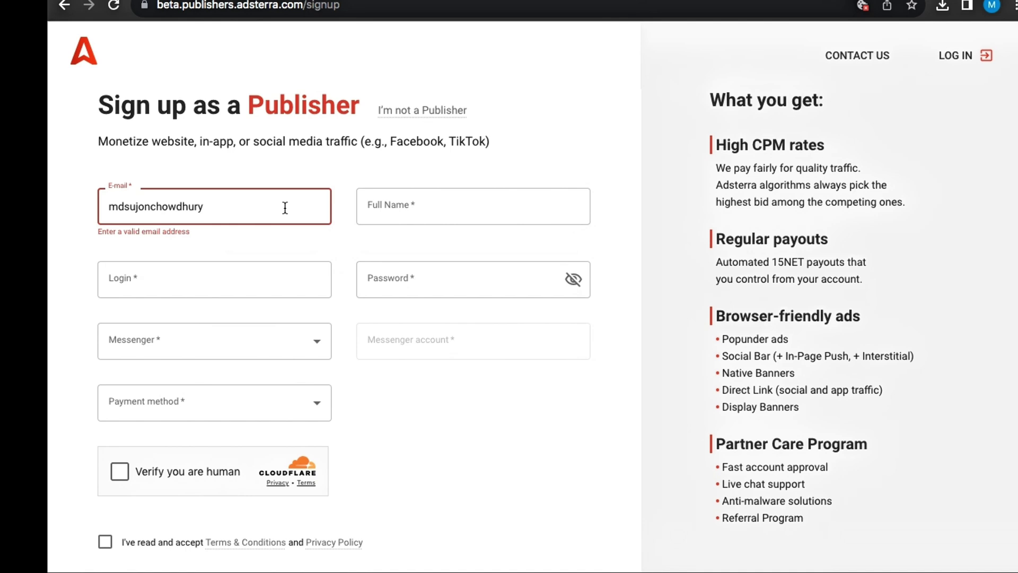
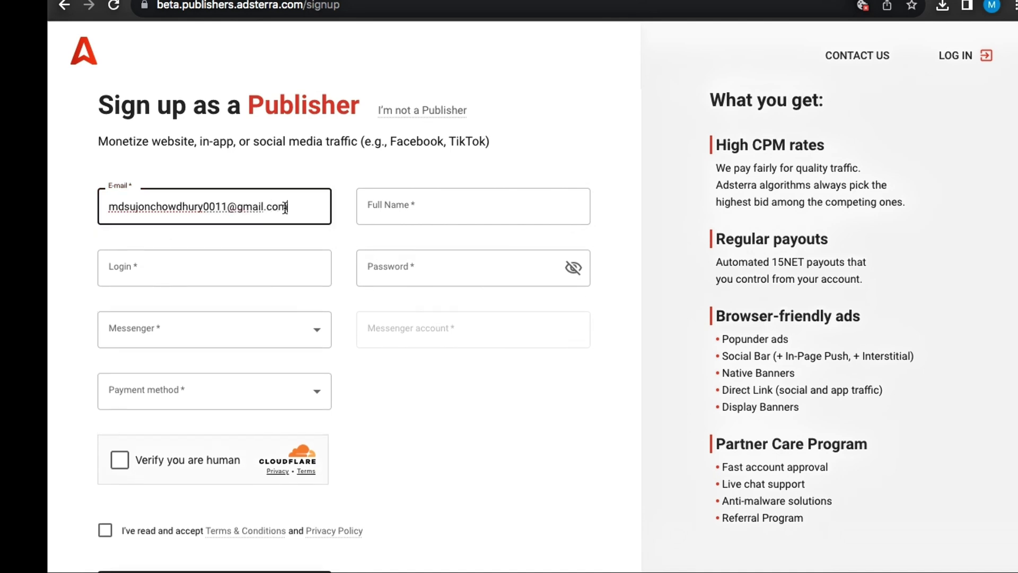
pyautogui.click(409, 205)
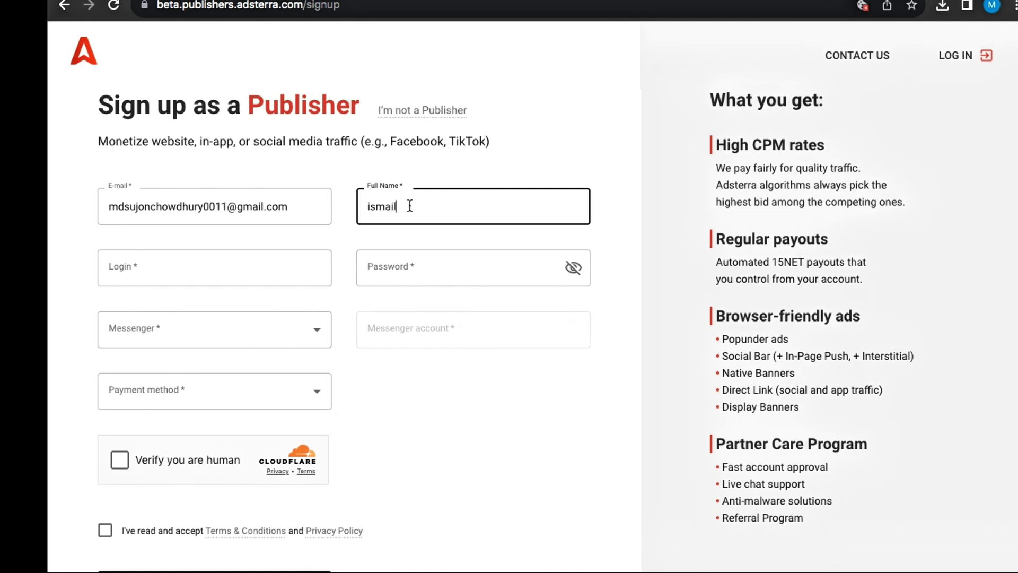
# Enter a username in the sign-up form's Login field.
pyautogui.click(284, 269)
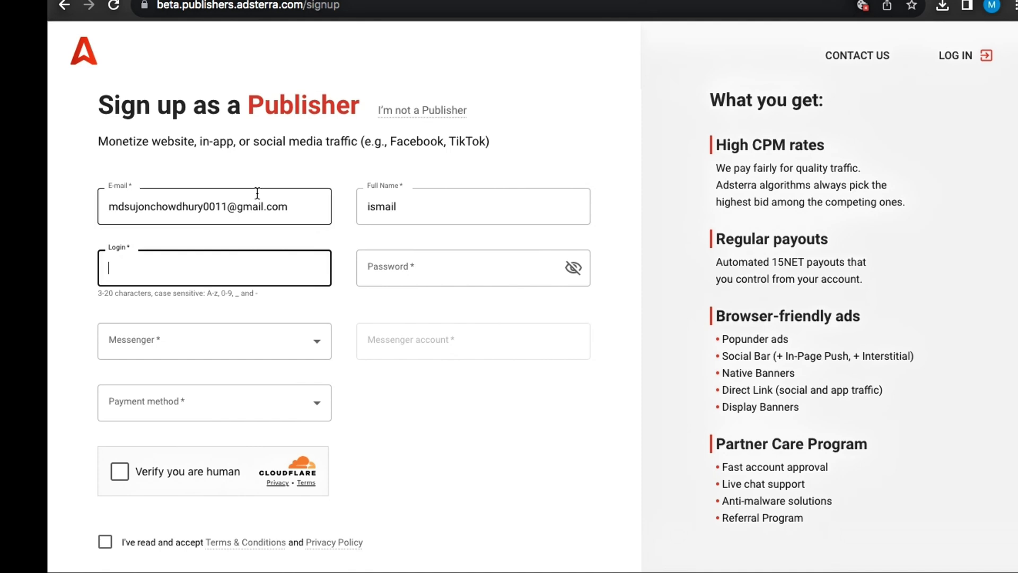
pyautogui.click(260, 300)
pyautogui.click(242, 265)
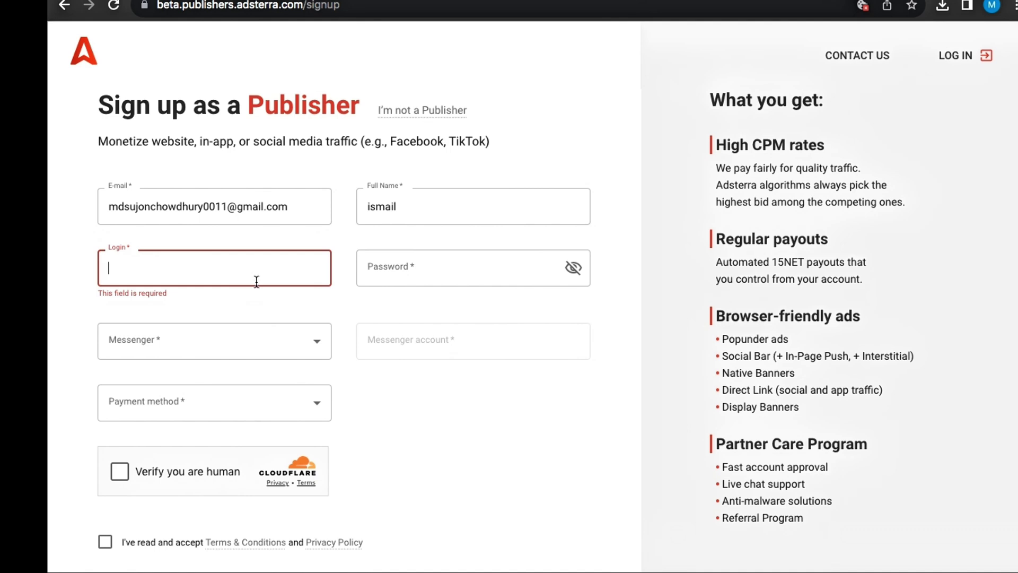
pyautogui.click(425, 272)
pyautogui.click(243, 273)
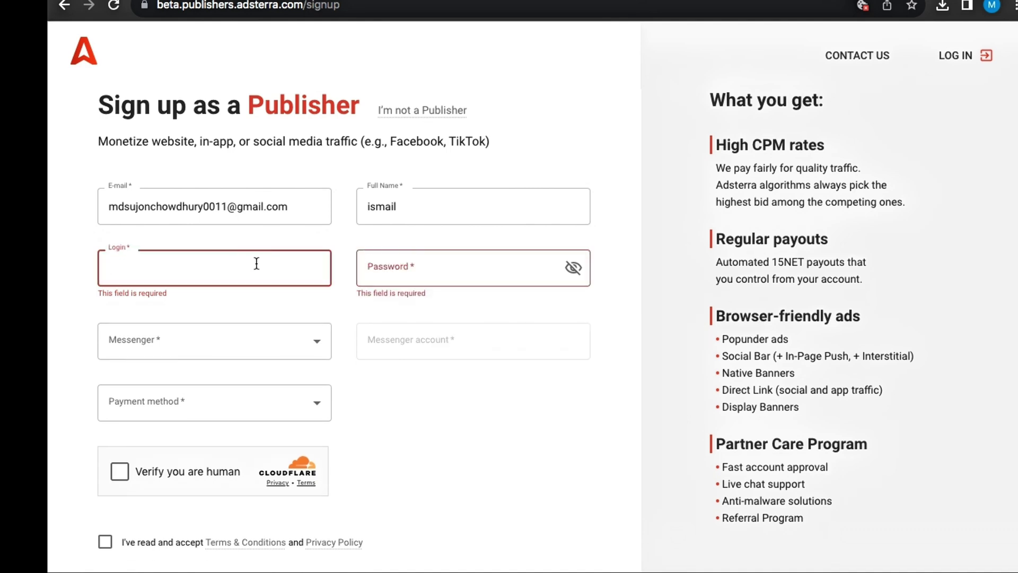
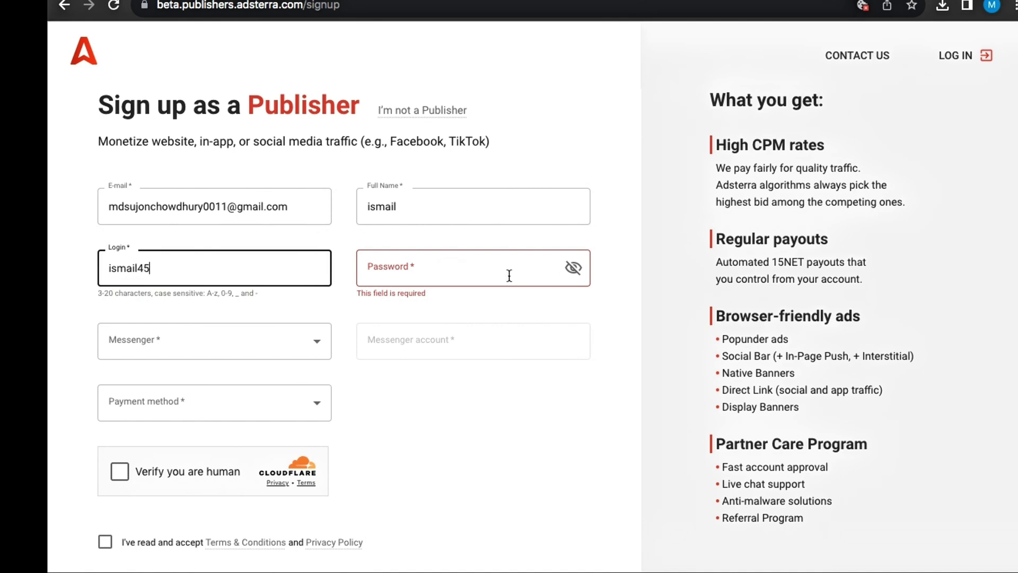
# Type an account password and bring up the Payment method options.
pyautogui.click(422, 272)
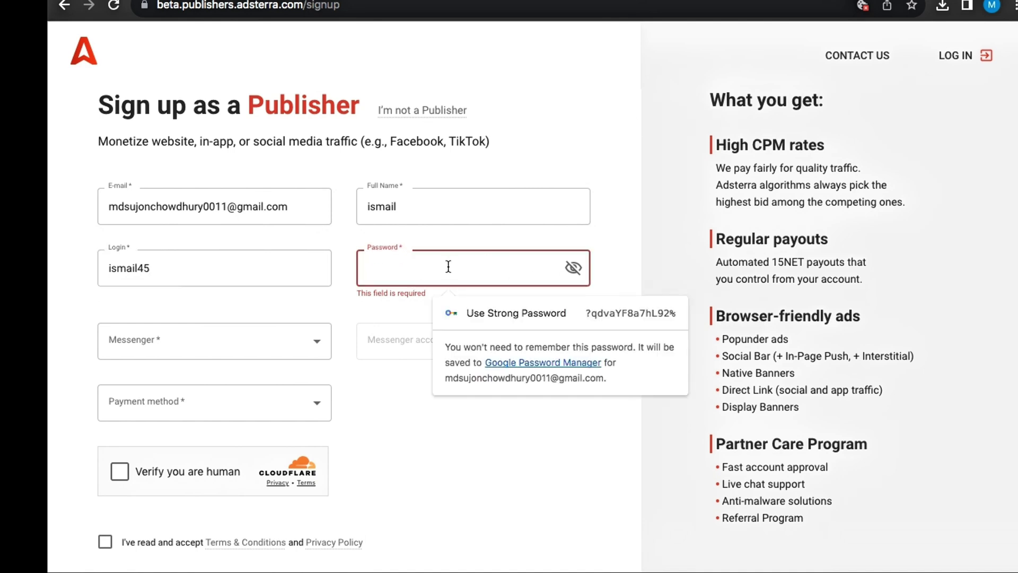
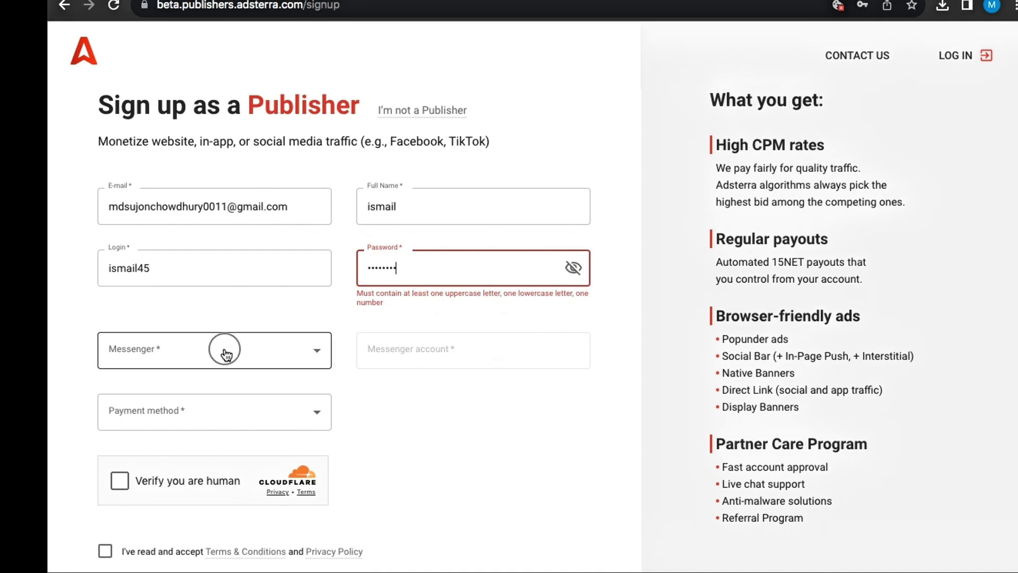
pyautogui.click(222, 350)
pyautogui.click(437, 350)
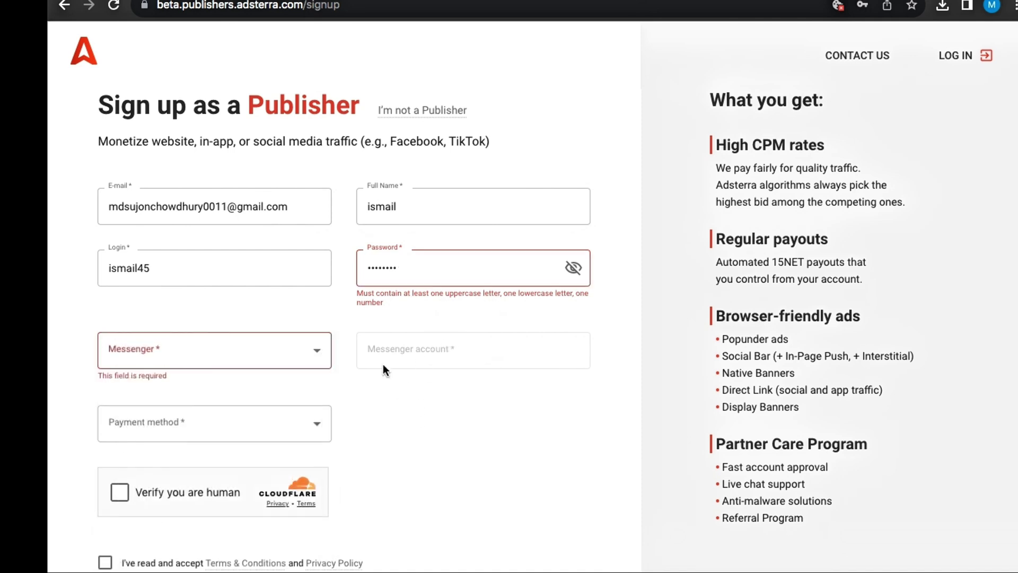
pyautogui.click(227, 419)
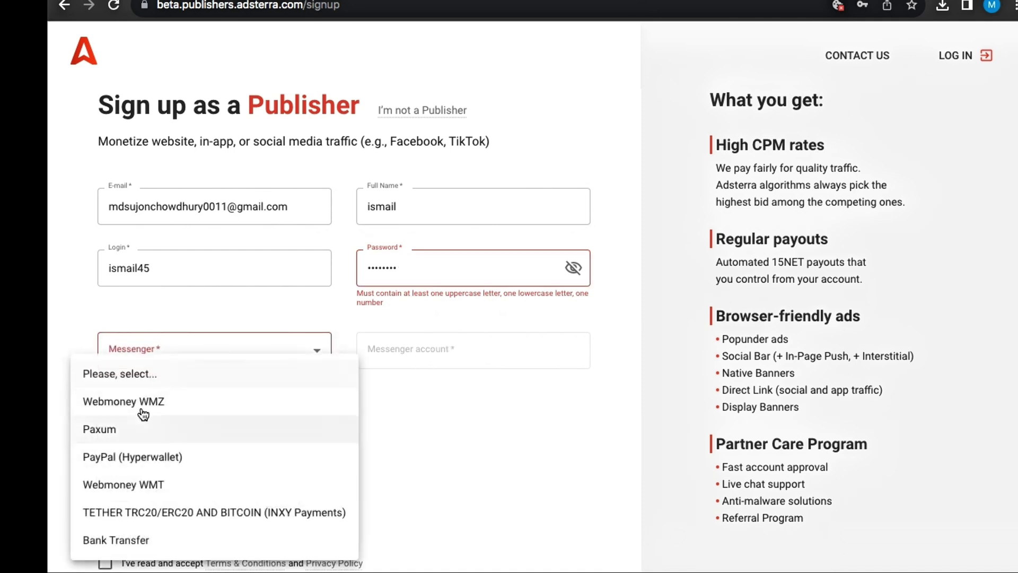
# Choose Bank Transfer, pass the human verification, accept the terms and submit.
pyautogui.click(151, 541)
pyautogui.scroll(-2, 374, 425)
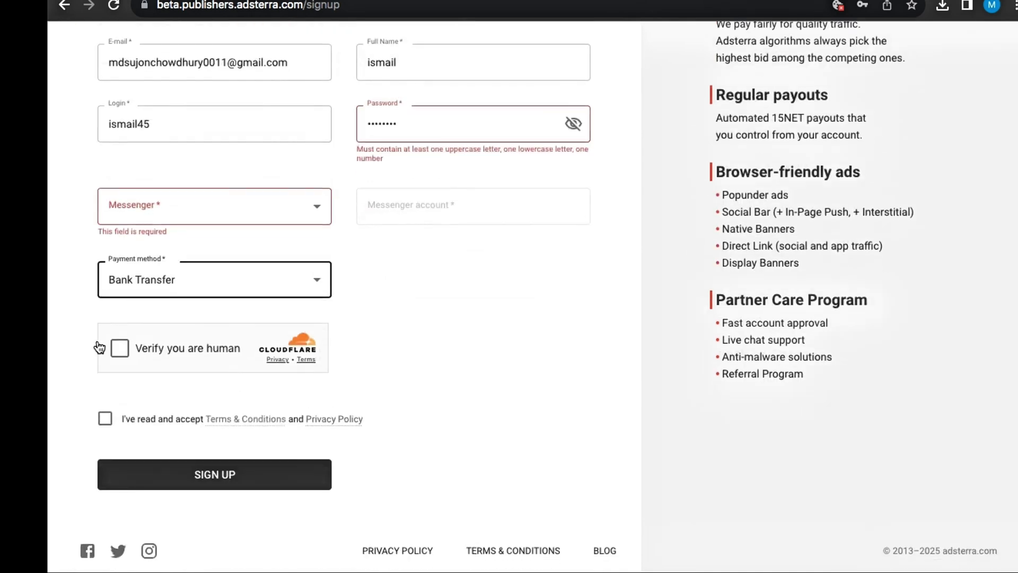
pyautogui.click(120, 352)
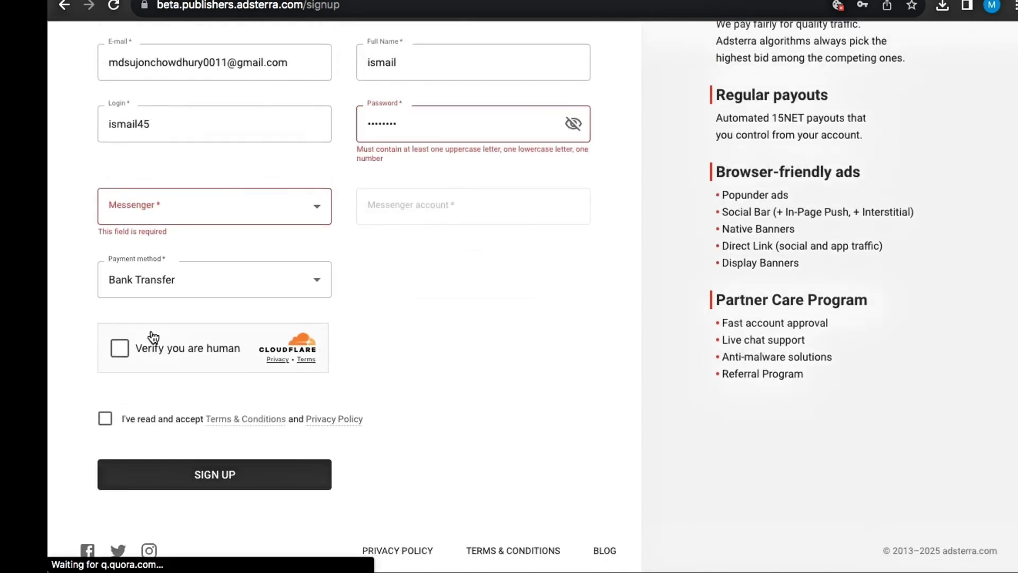
pyautogui.click(106, 417)
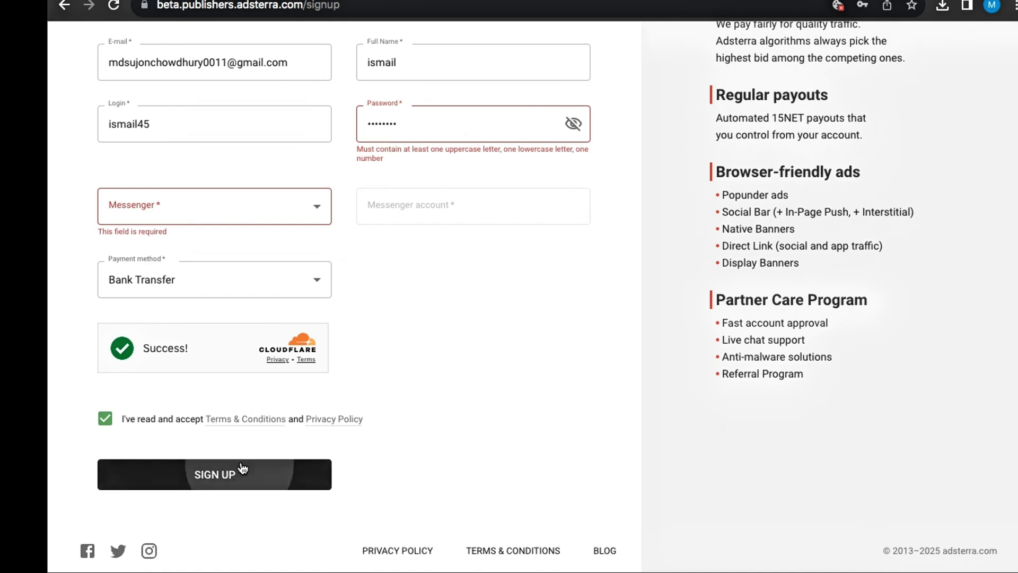
pyautogui.click(254, 473)
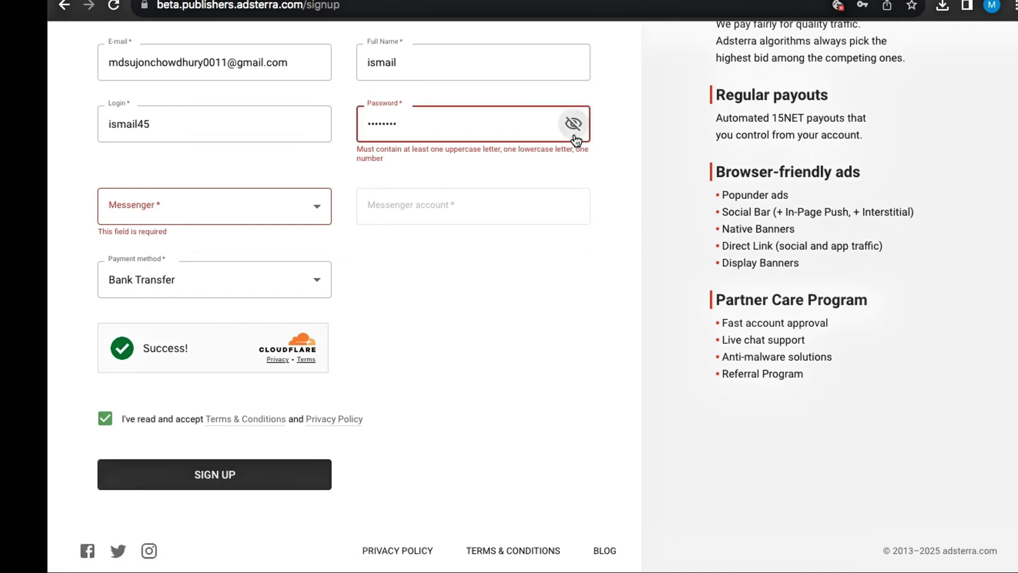
# Set WhatsApp as the messenger and resubmit, leaving the Messenger account field focused.
pyautogui.click(306, 207)
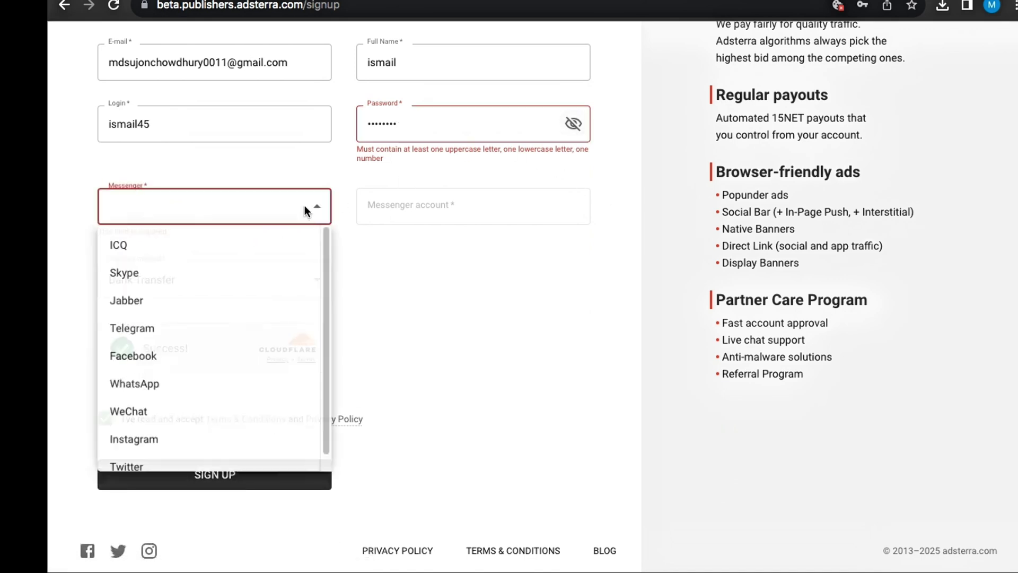
pyautogui.click(155, 383)
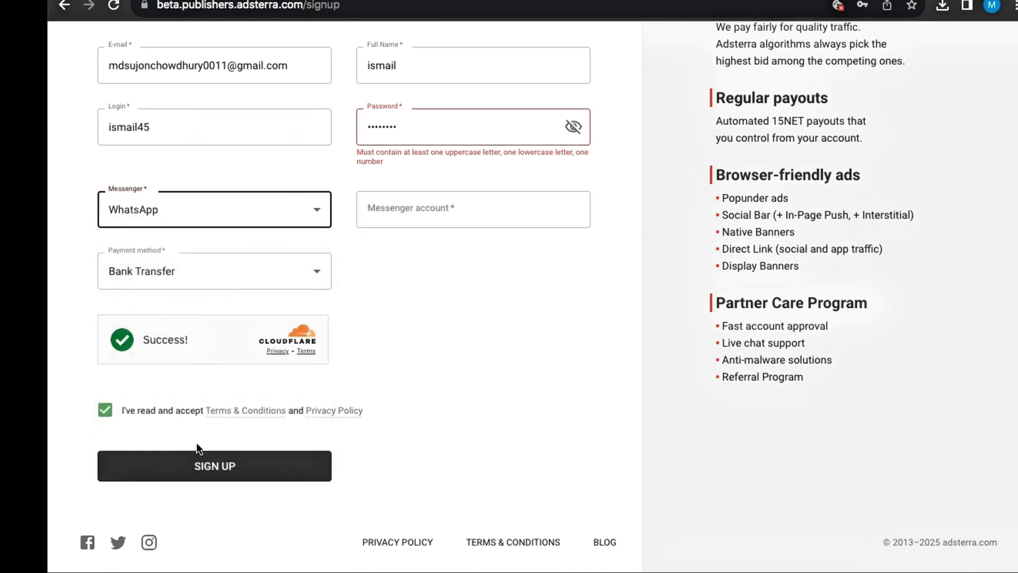
pyautogui.click(511, 132)
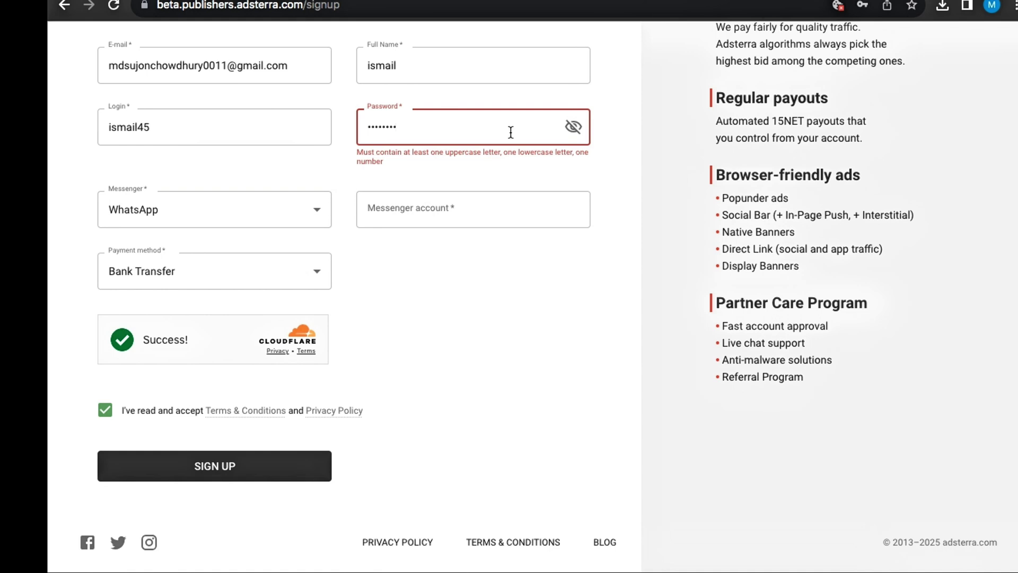
pyautogui.click(239, 466)
pyautogui.click(424, 206)
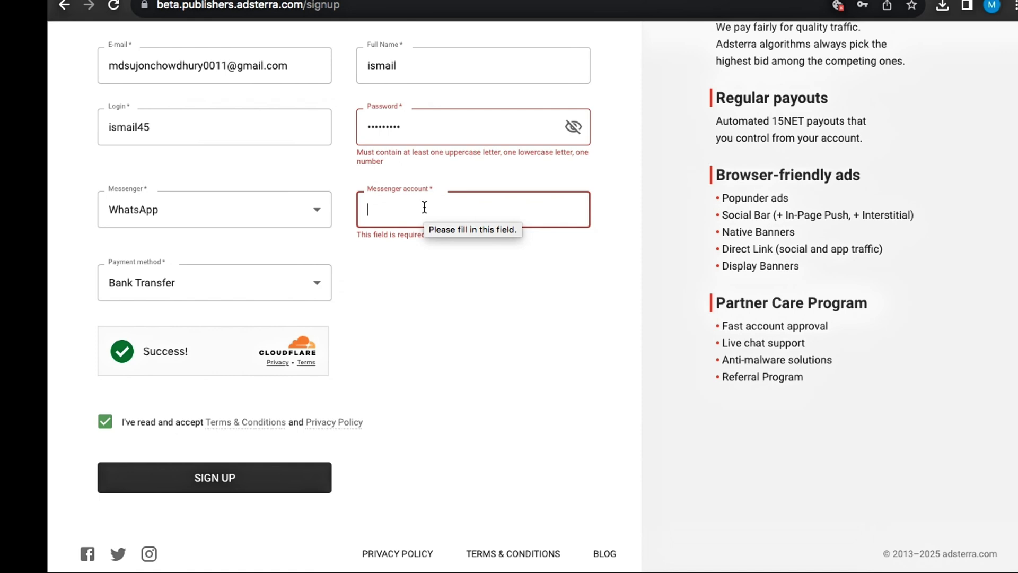
pyautogui.click(246, 212)
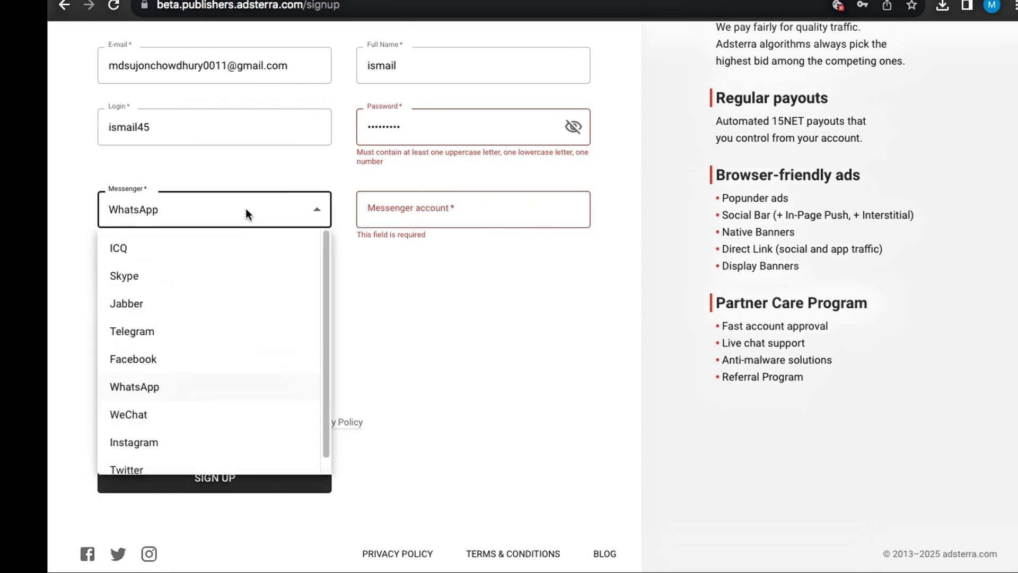
pyautogui.click(376, 205)
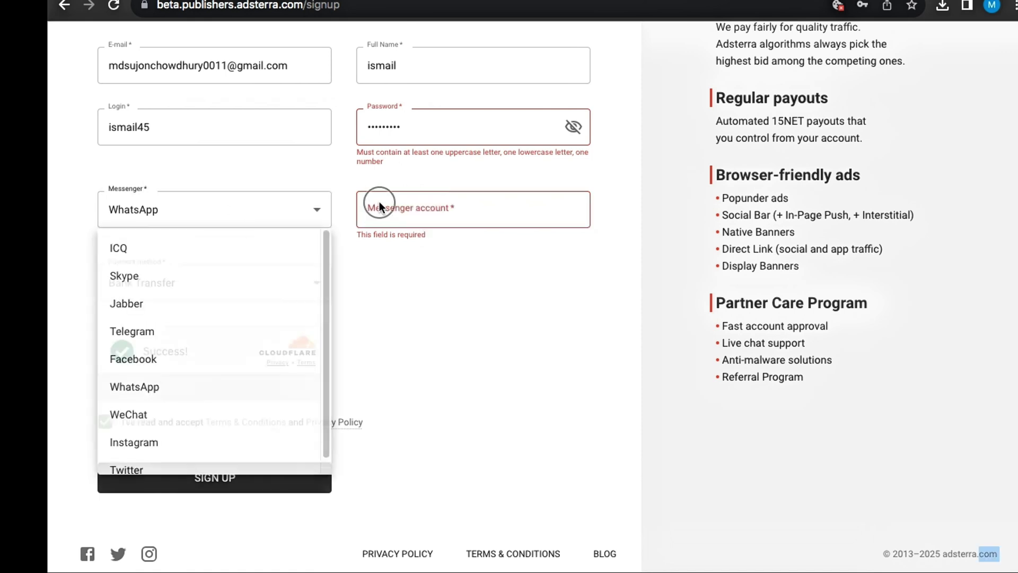
pyautogui.click(409, 213)
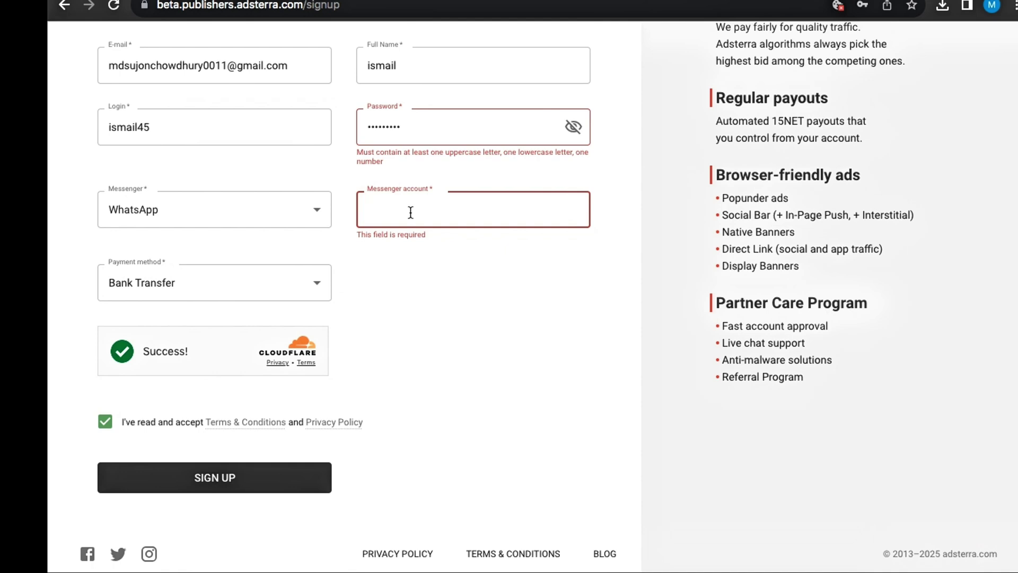
pyautogui.scroll(3, 412, 210)
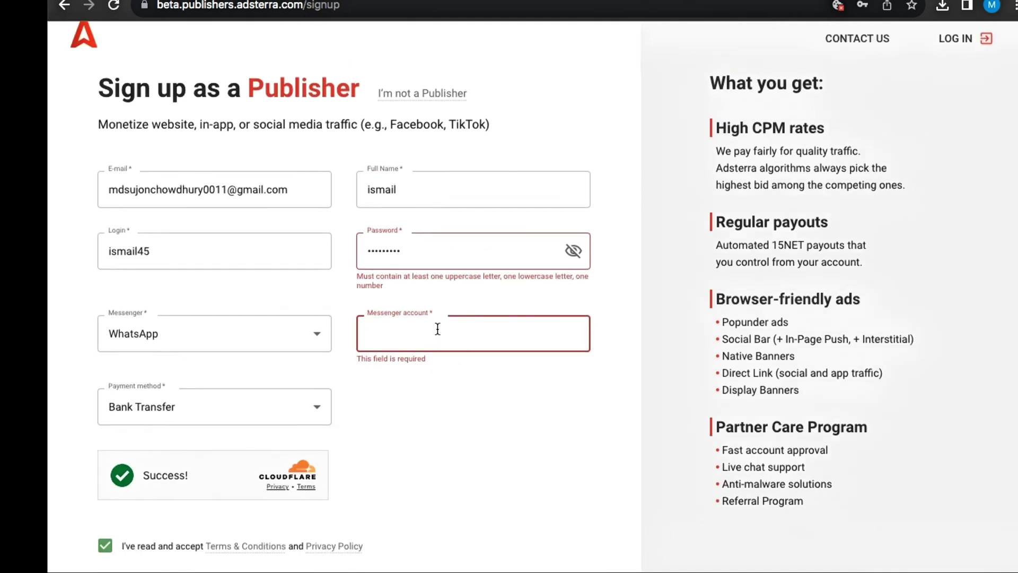
# Copy the sign-up e-mail address and paste it into the Messenger account field.
pyautogui.rightClick(438, 326)
pyautogui.click(412, 327)
pyautogui.click(371, 309)
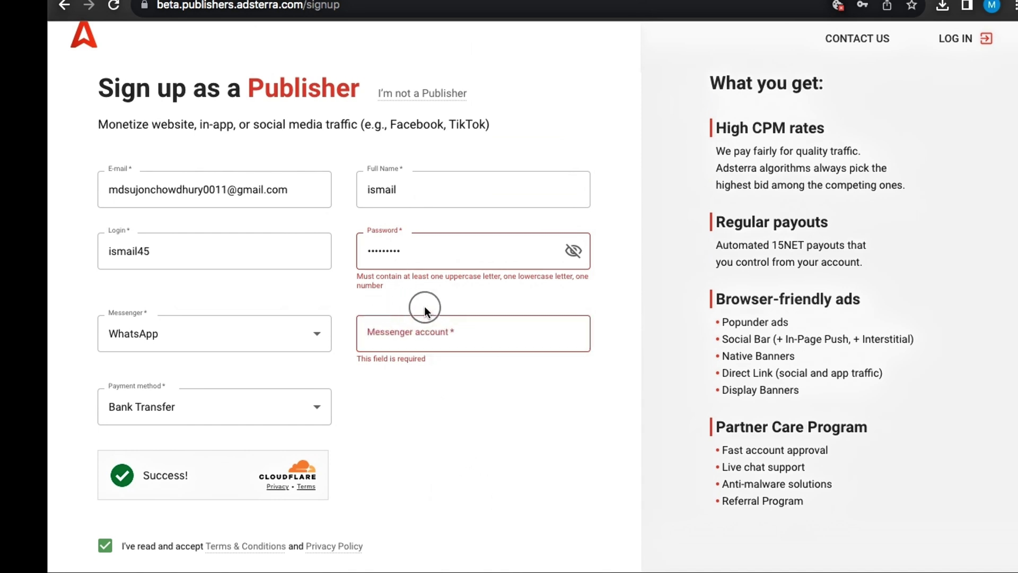
pyautogui.click(431, 335)
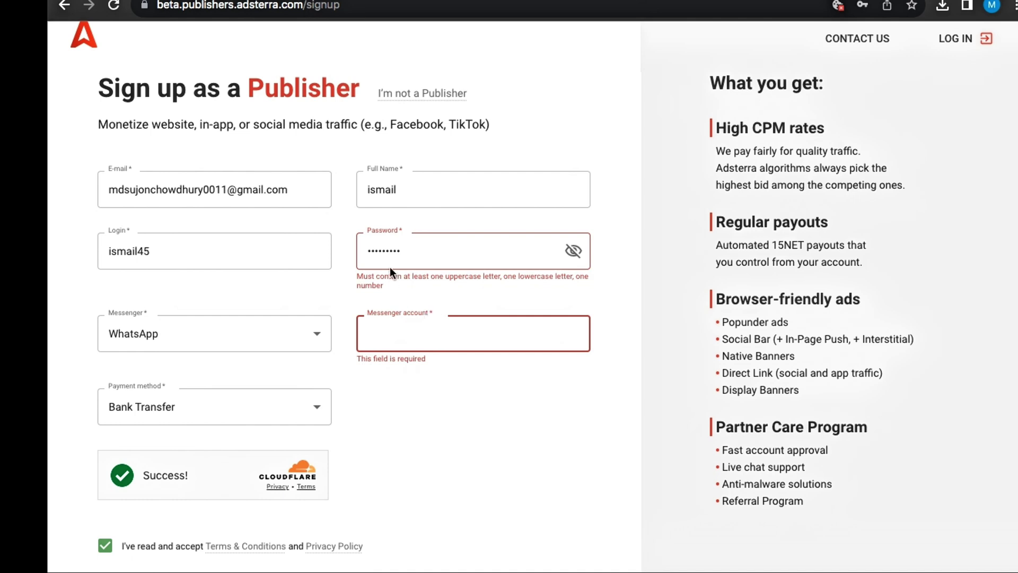
pyautogui.click(252, 189)
pyautogui.tripleClick(251, 189)
pyautogui.press('super+c')
pyautogui.rightClick(251, 192)
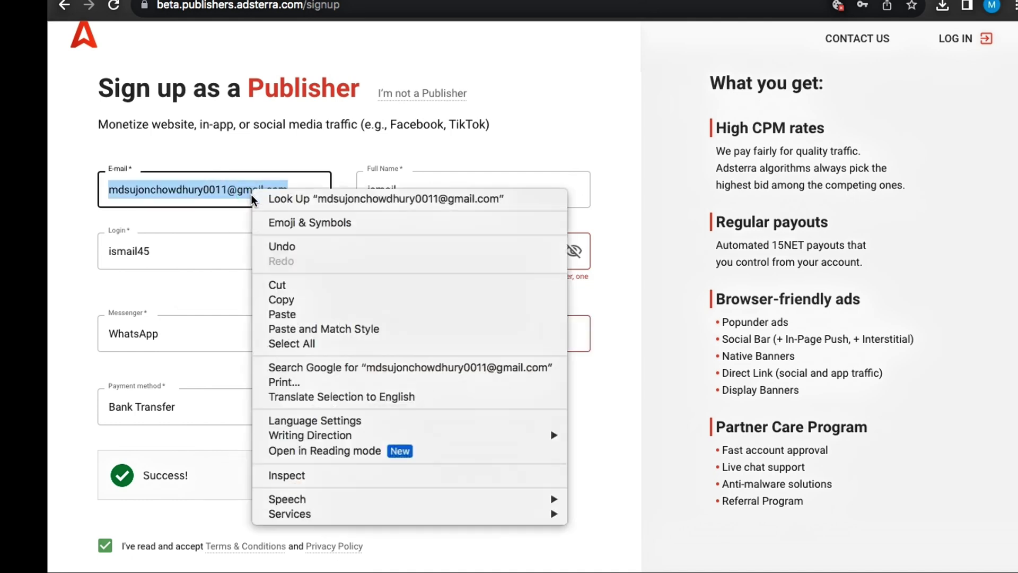
pyautogui.click(280, 298)
pyautogui.click(473, 332)
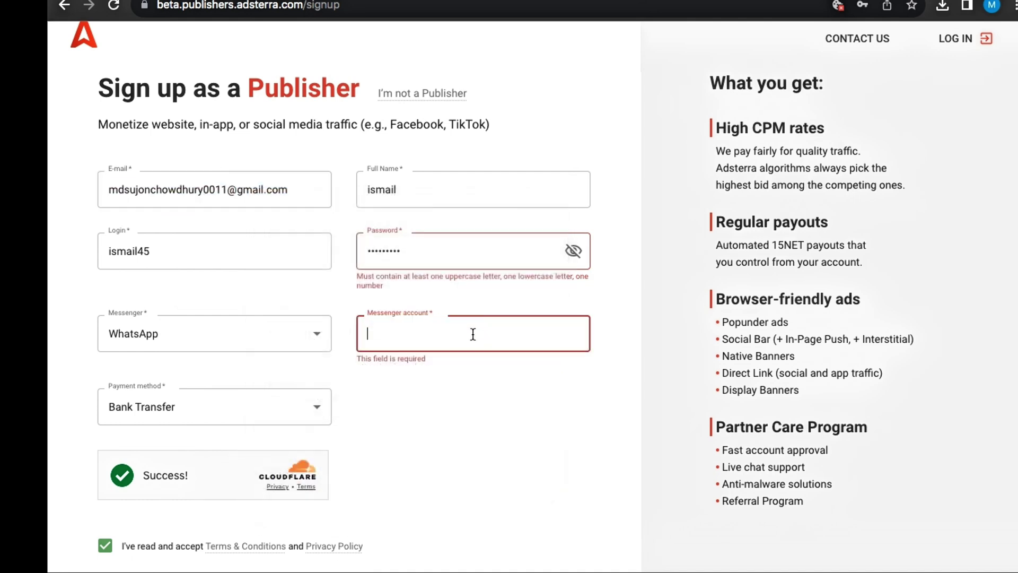
pyautogui.rightClick(473, 333)
pyautogui.click(509, 435)
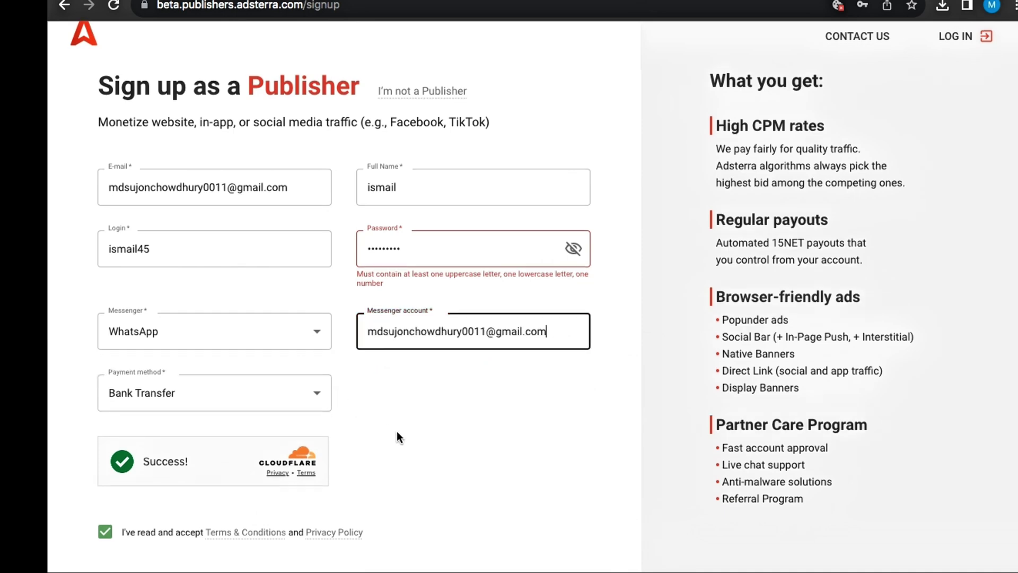
# Submit the sign-up form and check the password by toggling its visibility.
pyautogui.scroll(-3, 318, 421)
pyautogui.click(239, 459)
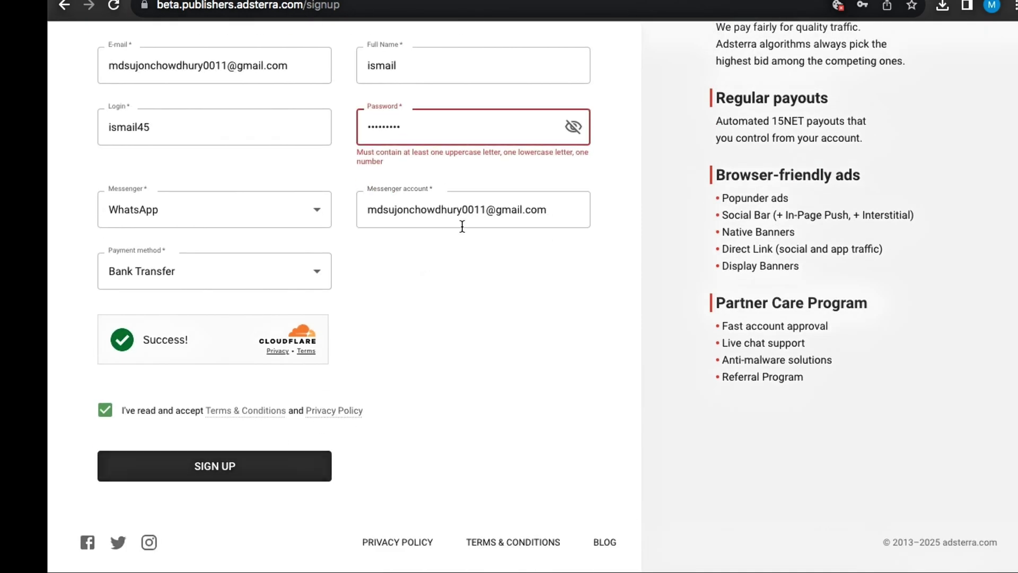
pyautogui.click(574, 126)
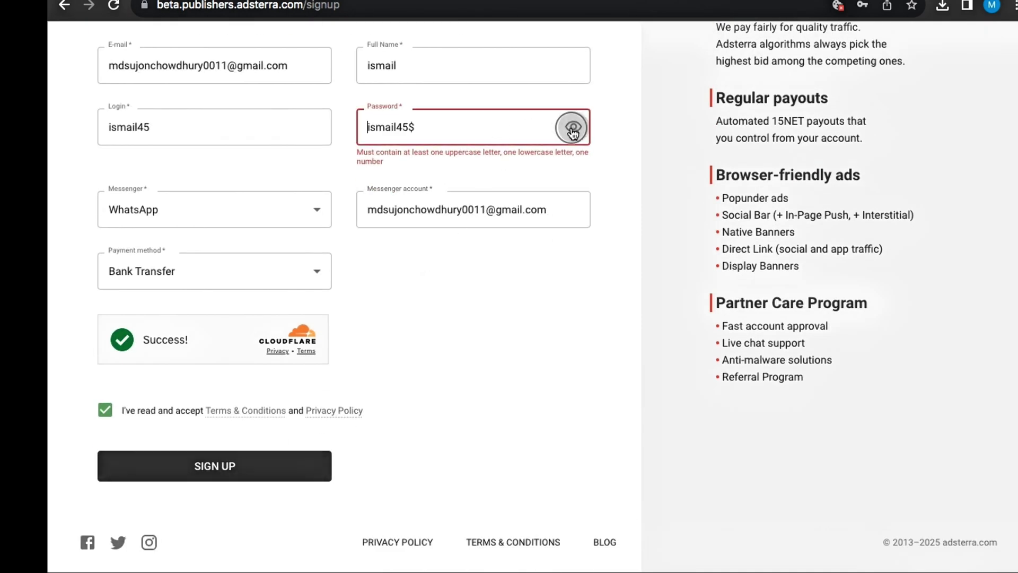
pyautogui.click(574, 127)
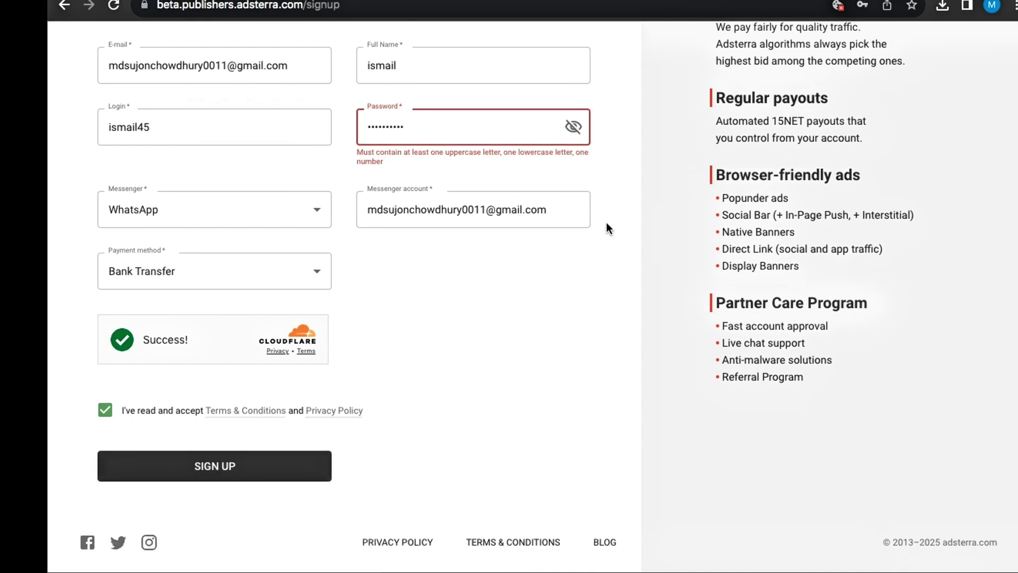
# Delete the rejected password and type a new six-character password in its place.
pyautogui.doubleClick(360, 116)
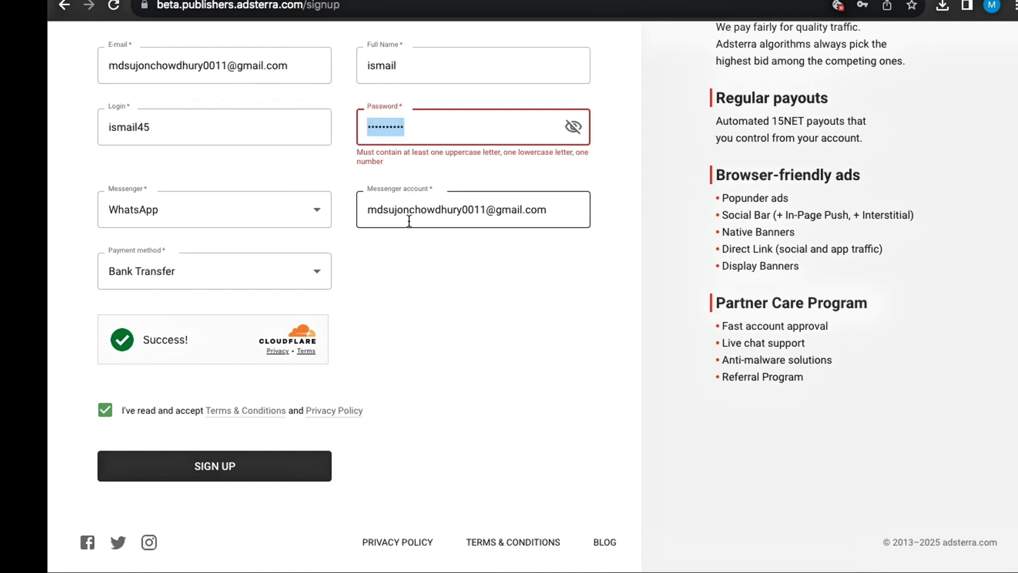
pyautogui.press('BackSpace')
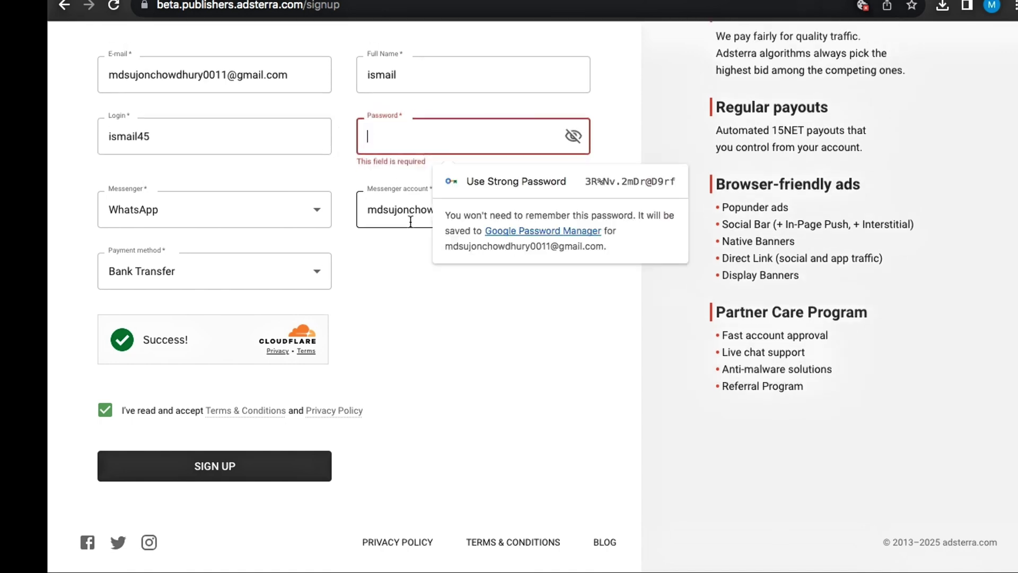
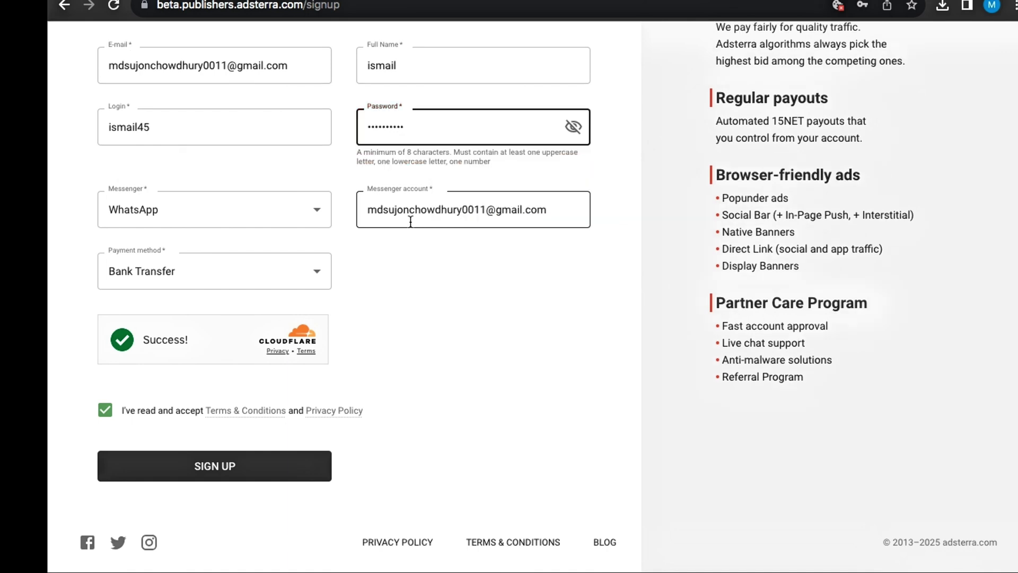
# Append a 0 to the taken login name, pass the Cloudflare check and resubmit.
pyautogui.click(233, 470)
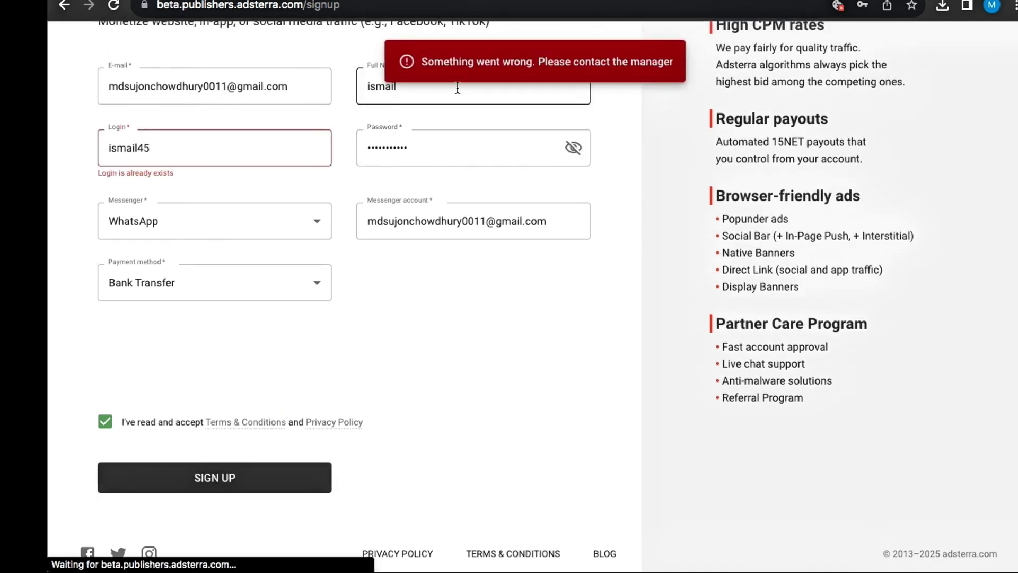
pyautogui.click(194, 150)
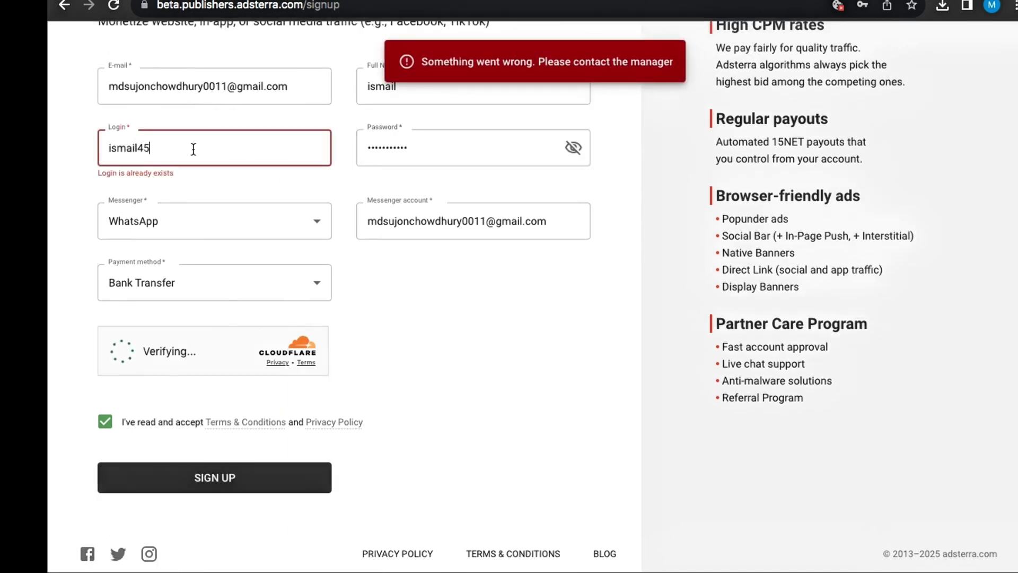
pyautogui.write('0')
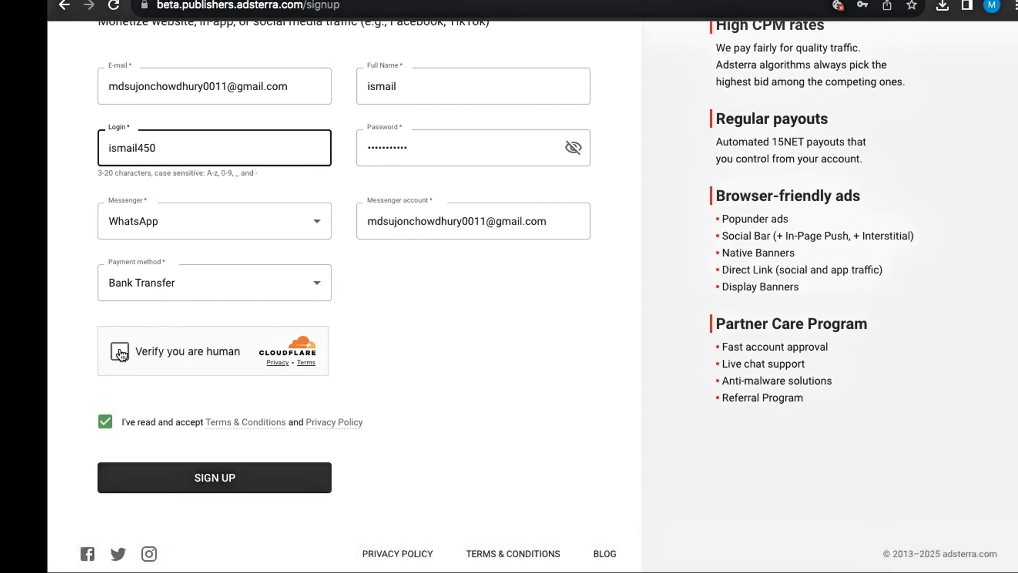
pyautogui.click(120, 352)
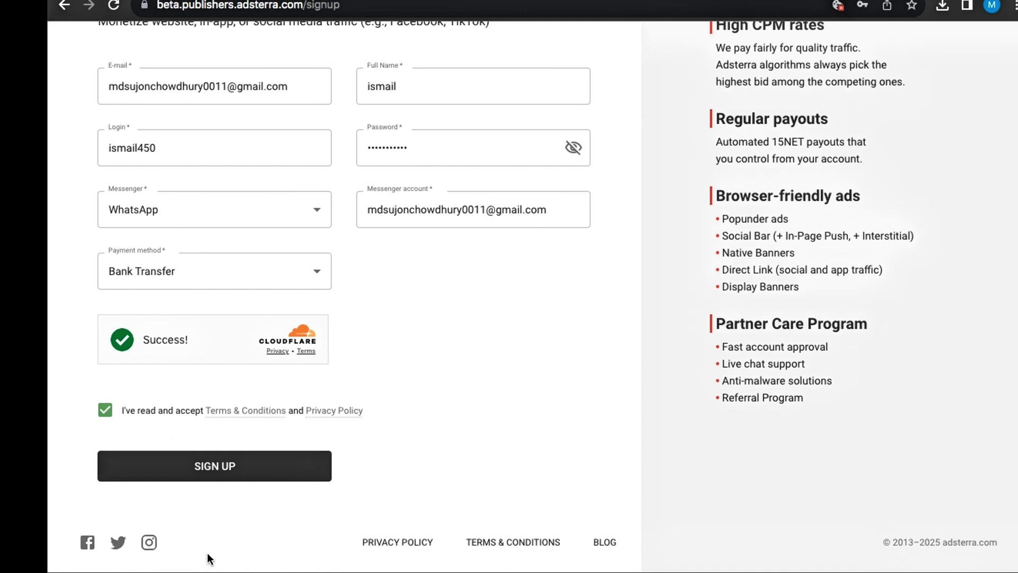
pyautogui.click(204, 468)
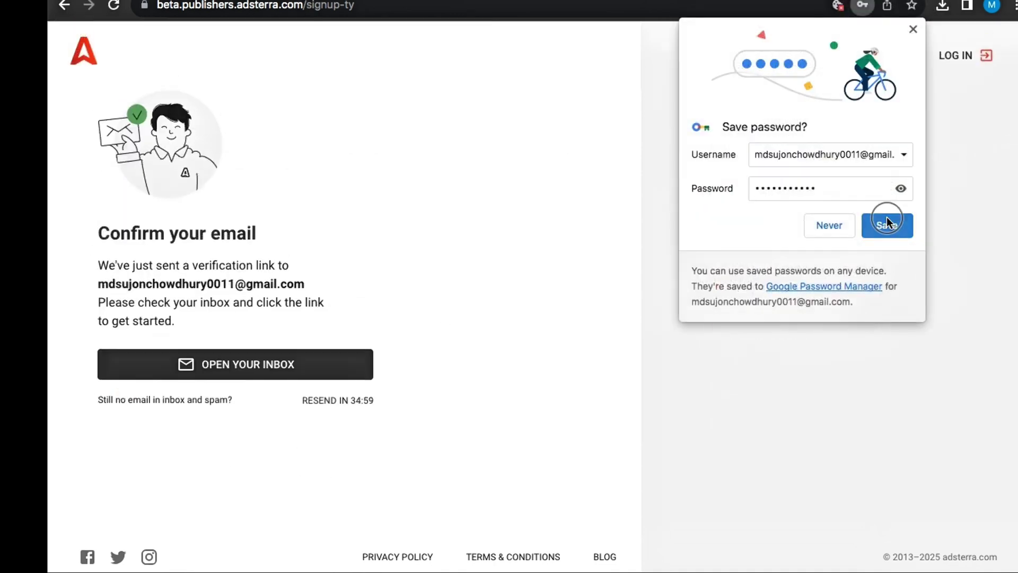
# Save the new password in Chrome, then search for Gmail from the address bar.
pyautogui.click(886, 221)
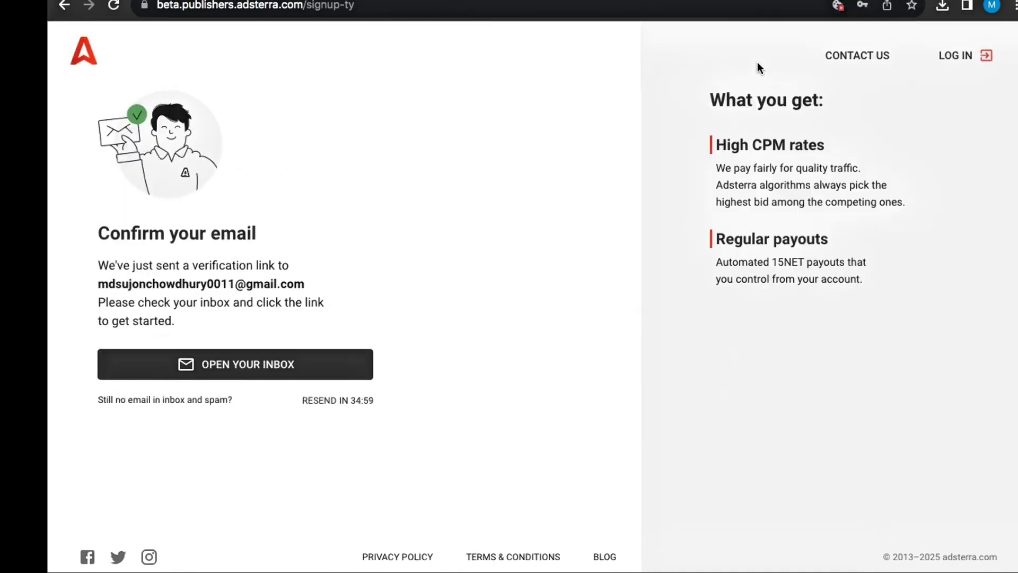
pyautogui.click(272, 364)
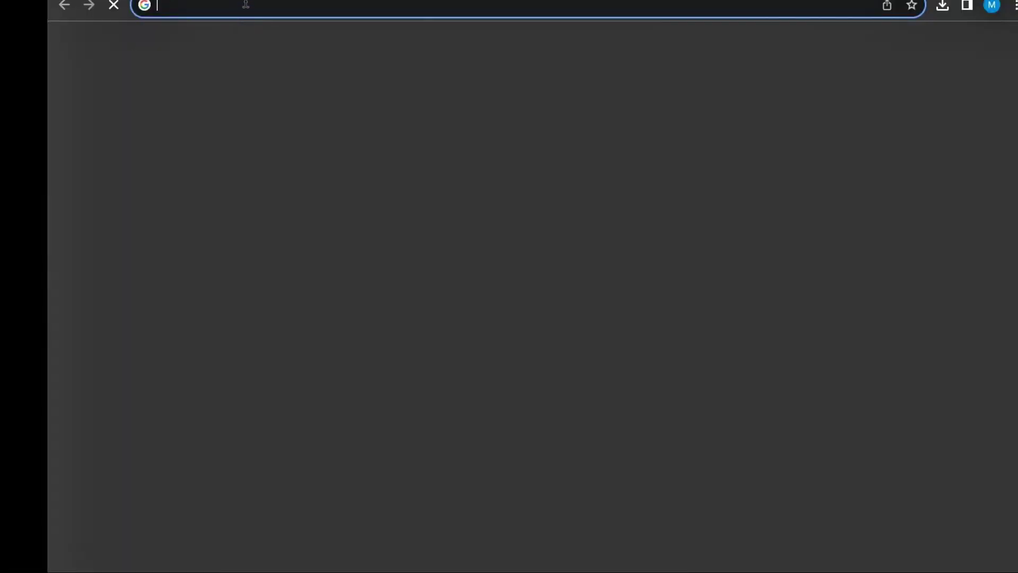
pyautogui.click(247, 4)
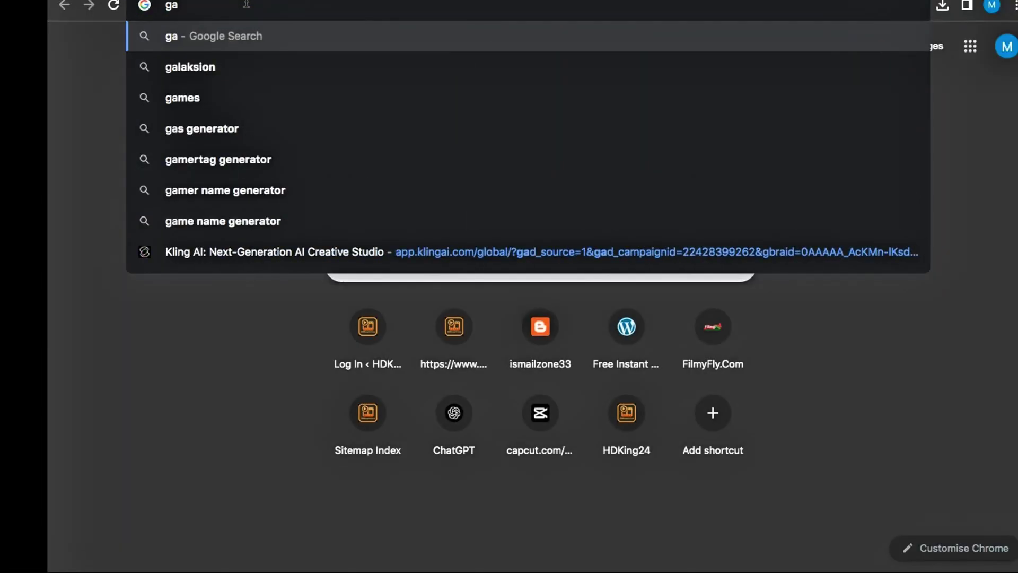
pyautogui.press('BackSpace')
pyautogui.write('ma')
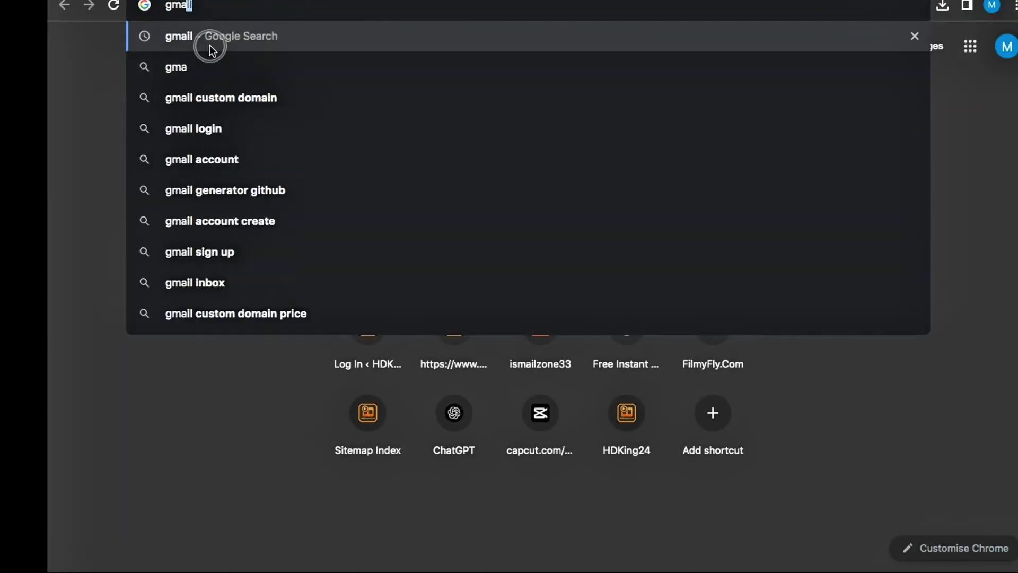
pyautogui.click(209, 45)
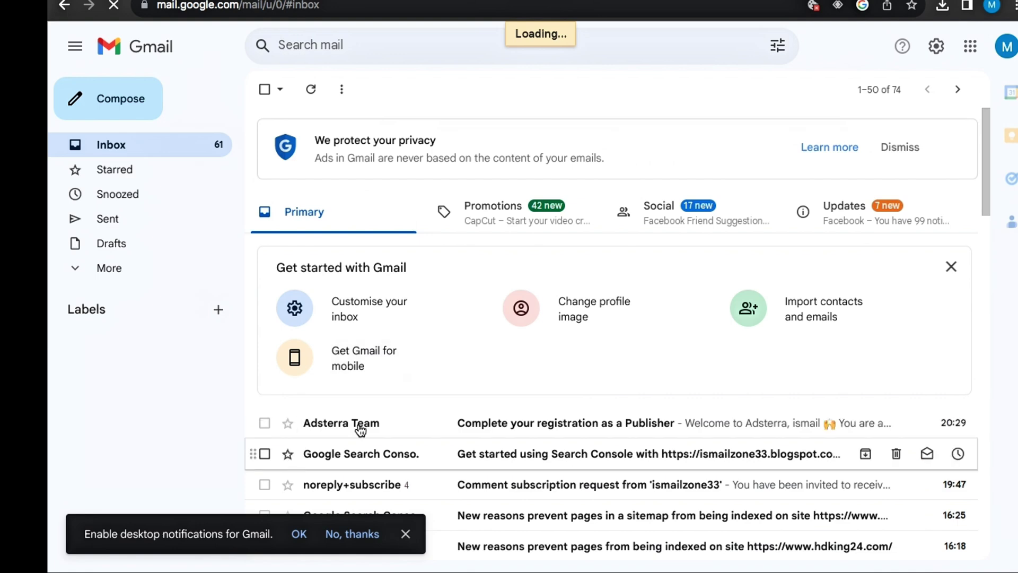
# Open the Adsterra Team registration e-mail and press its Confirm email button.
pyautogui.click(780, 424)
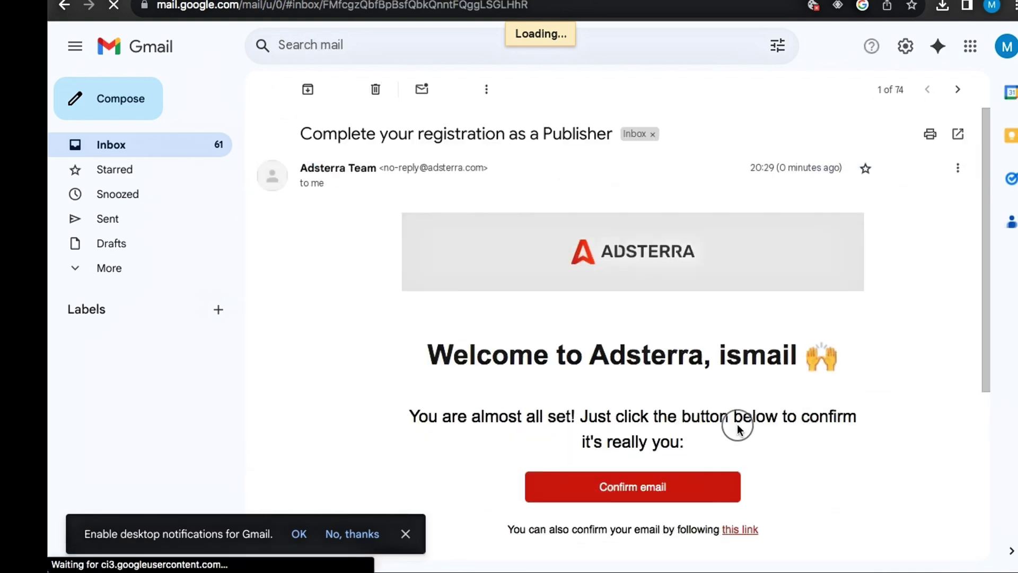
pyautogui.click(667, 491)
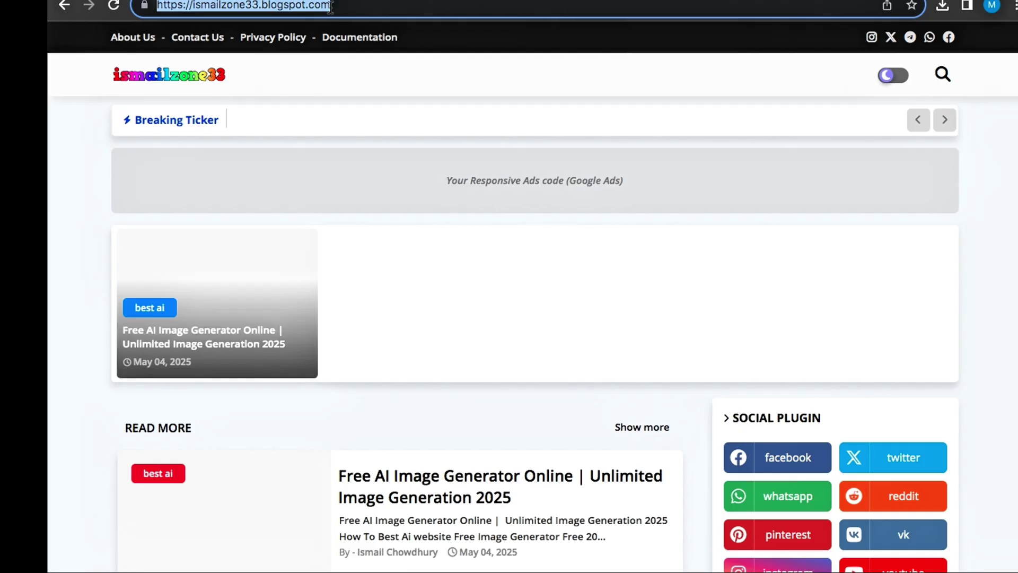
# Copy the blog's web address from the blog tab's address bar.
pyautogui.rightClick(331, 6)
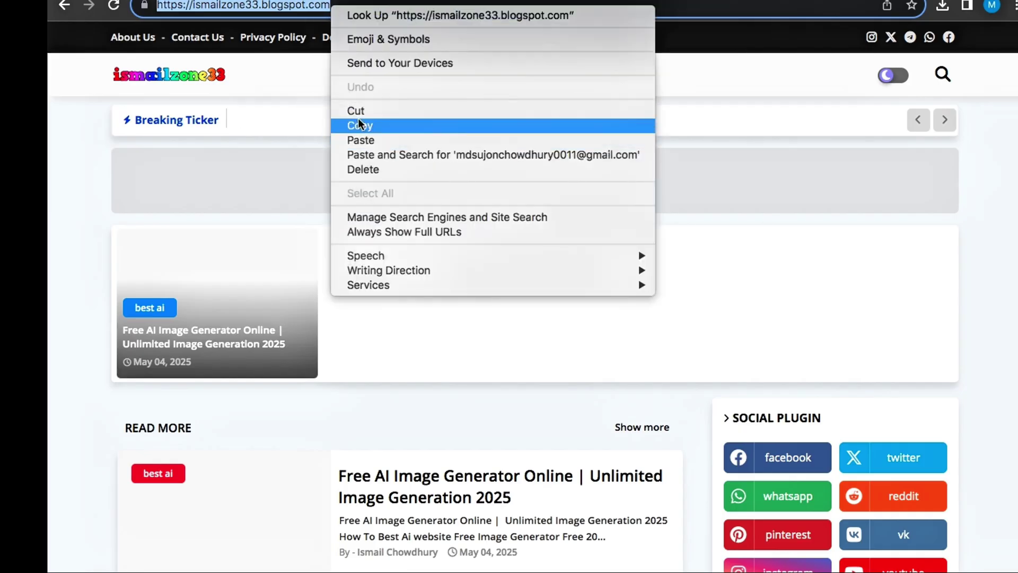
pyautogui.click(361, 122)
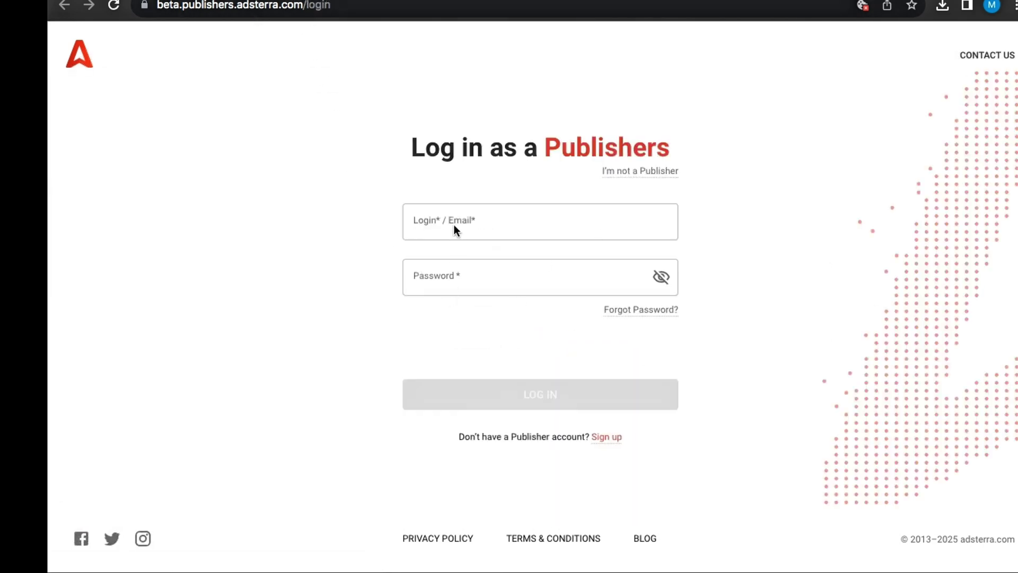
# Sign in to the Adsterra publisher account with the saved credentials after passing the Cloudflare check.
pyautogui.click(454, 224)
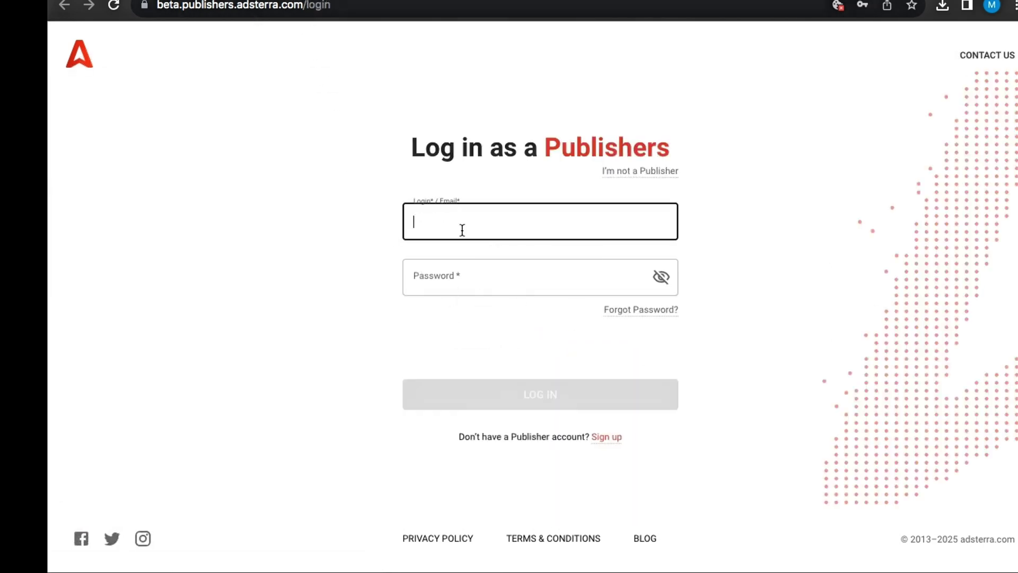
pyautogui.click(492, 272)
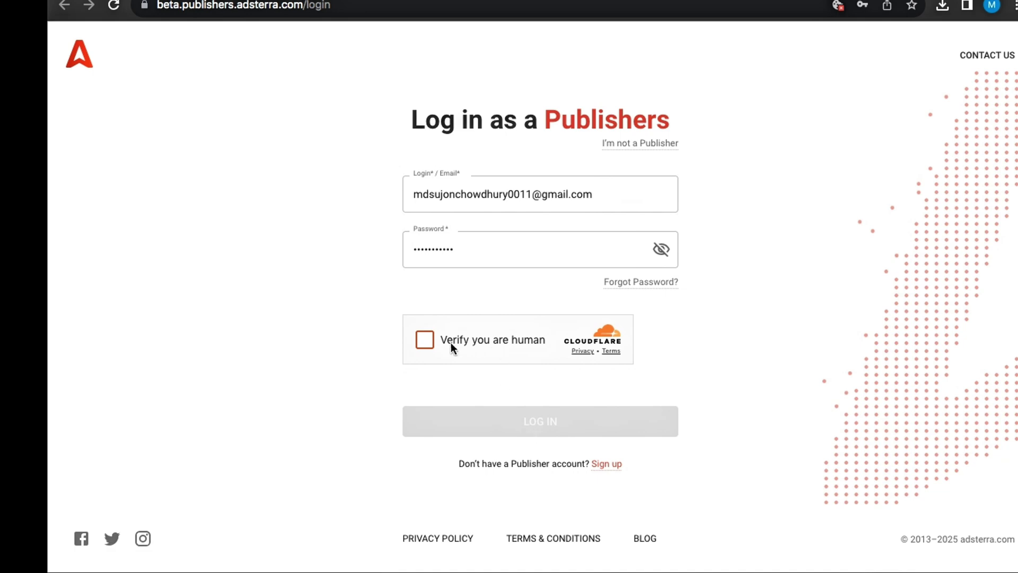
pyautogui.click(431, 343)
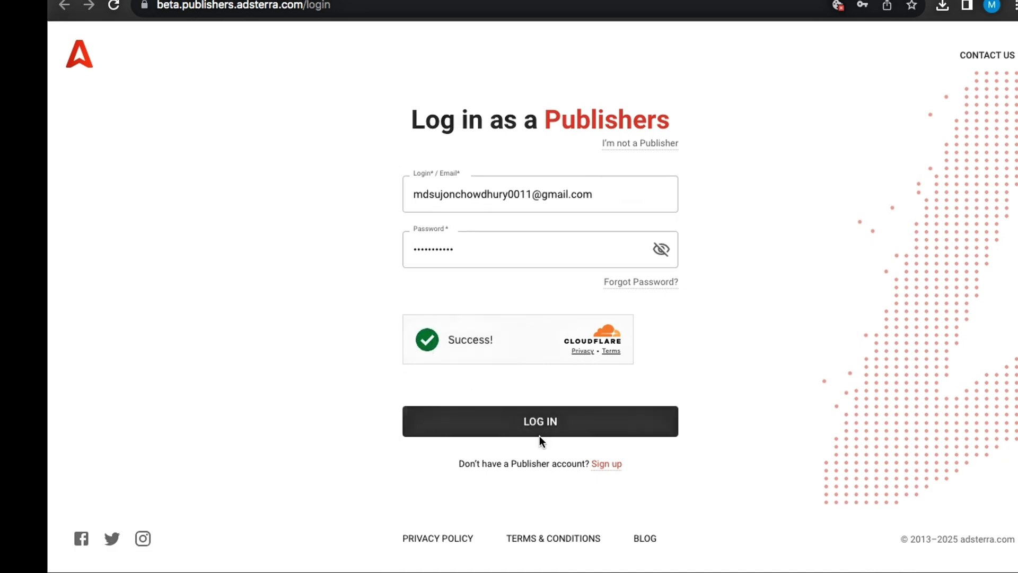
pyautogui.click(532, 427)
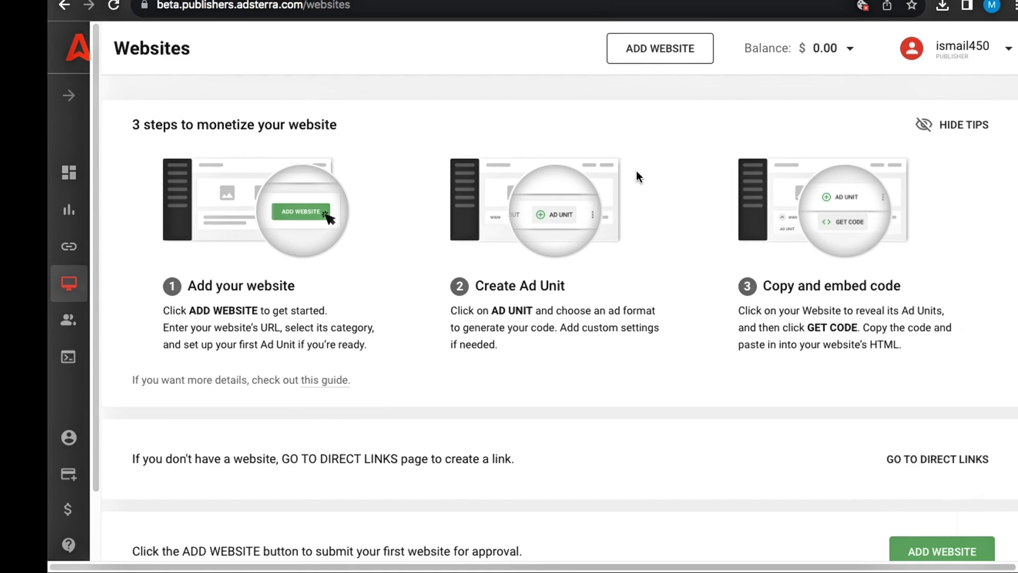
pyautogui.scroll(-1, 638, 182)
pyautogui.scroll(1, 639, 181)
pyautogui.click(685, 52)
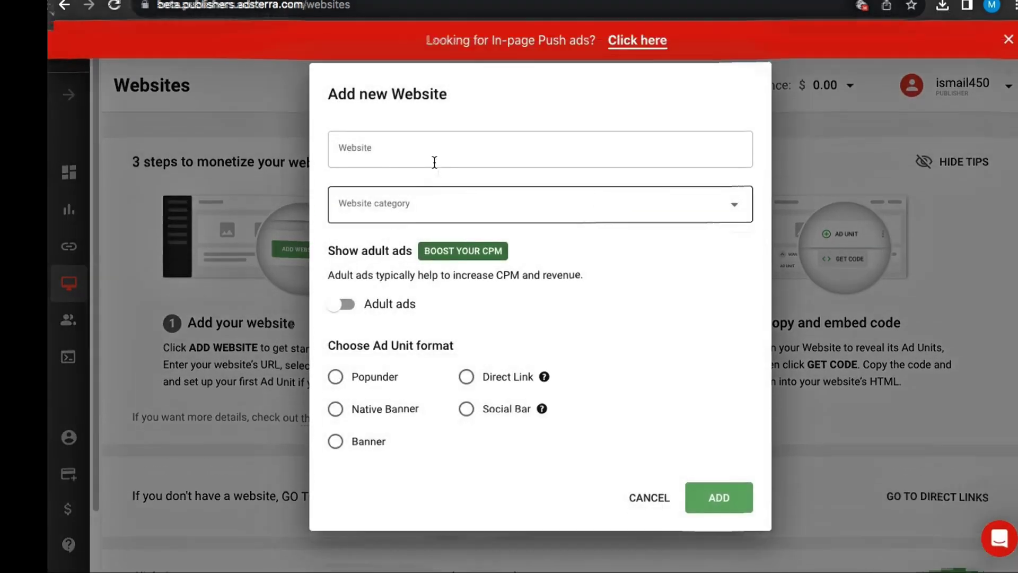
pyautogui.click(435, 162)
pyautogui.rightClick(443, 145)
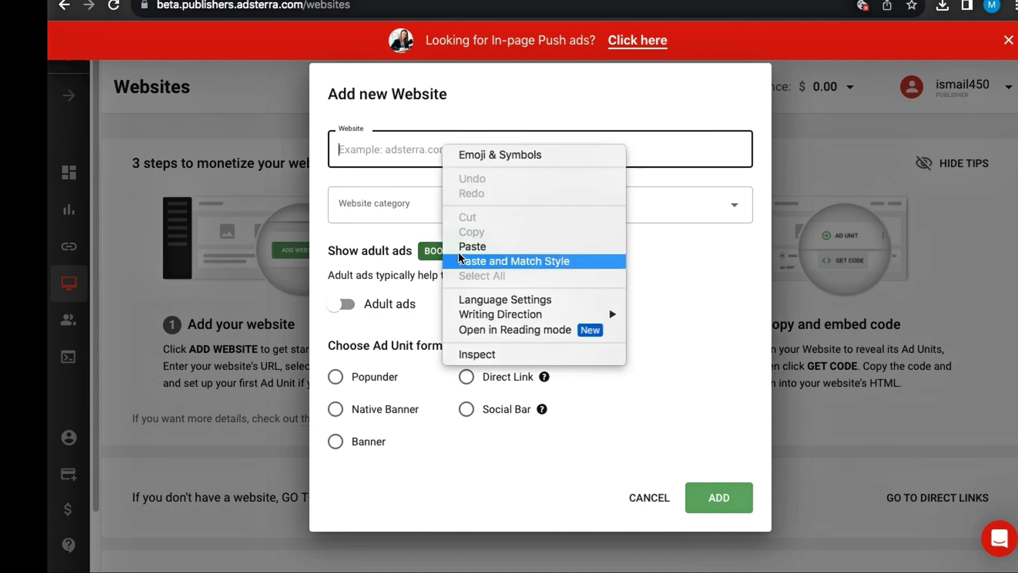
pyautogui.click(463, 246)
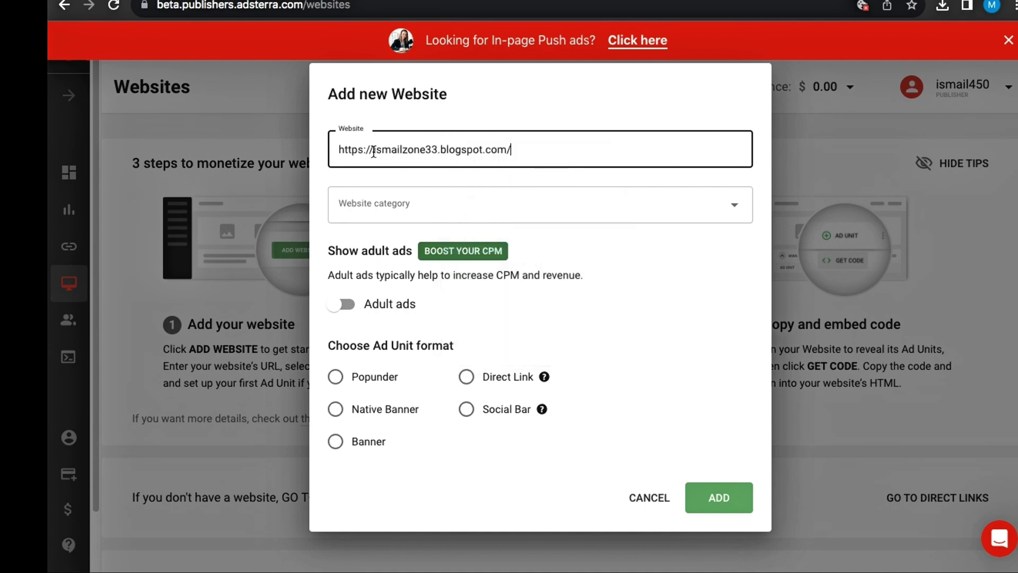
pyautogui.moveTo(373, 152); pyautogui.dragTo(285, 151)
pyautogui.press('BackSpace')
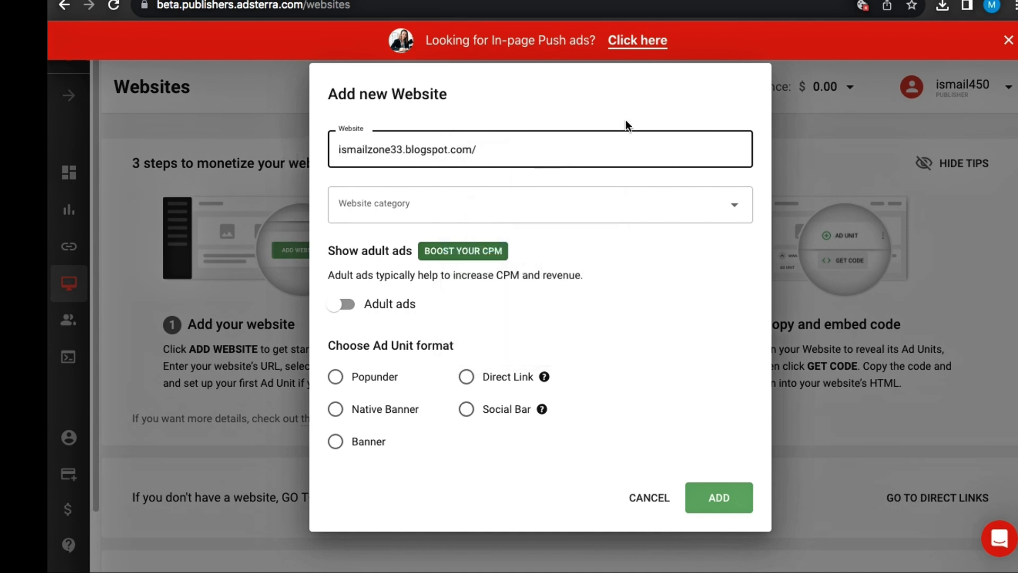
pyautogui.press('BackSpace')
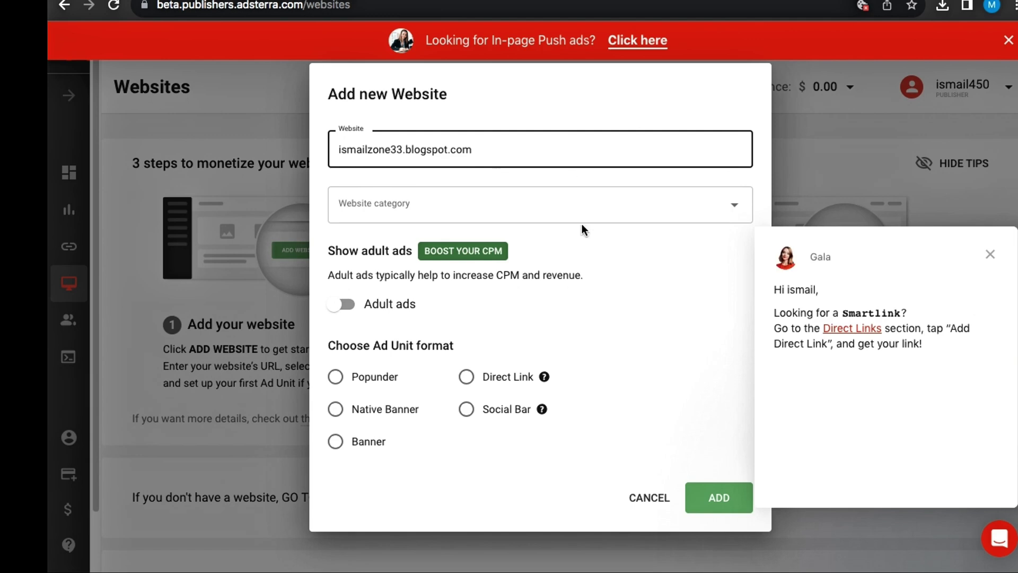
pyautogui.click(578, 212)
# Set the new website's category to Other.
pyautogui.click(576, 210)
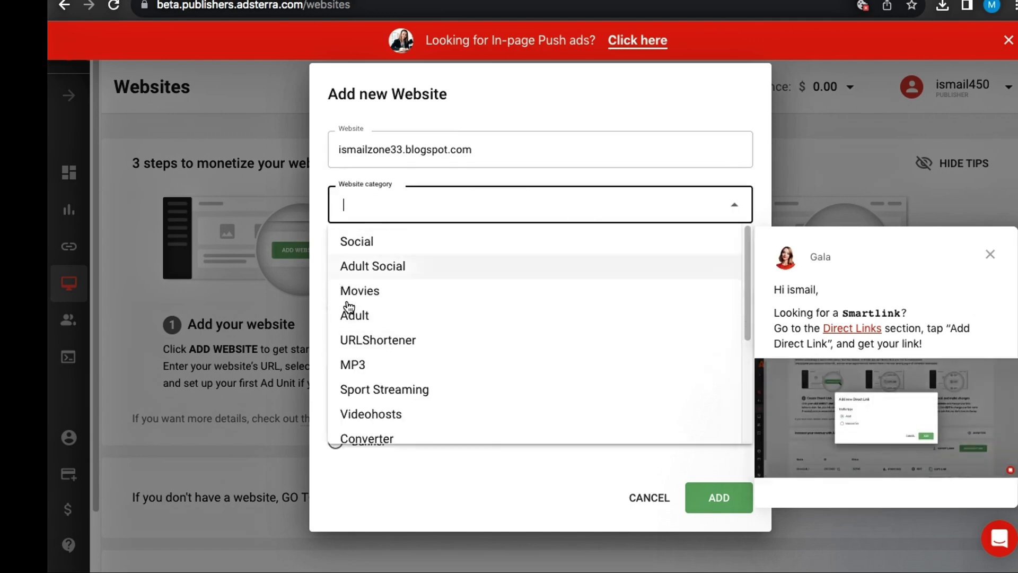
pyautogui.scroll(-1, 367, 330)
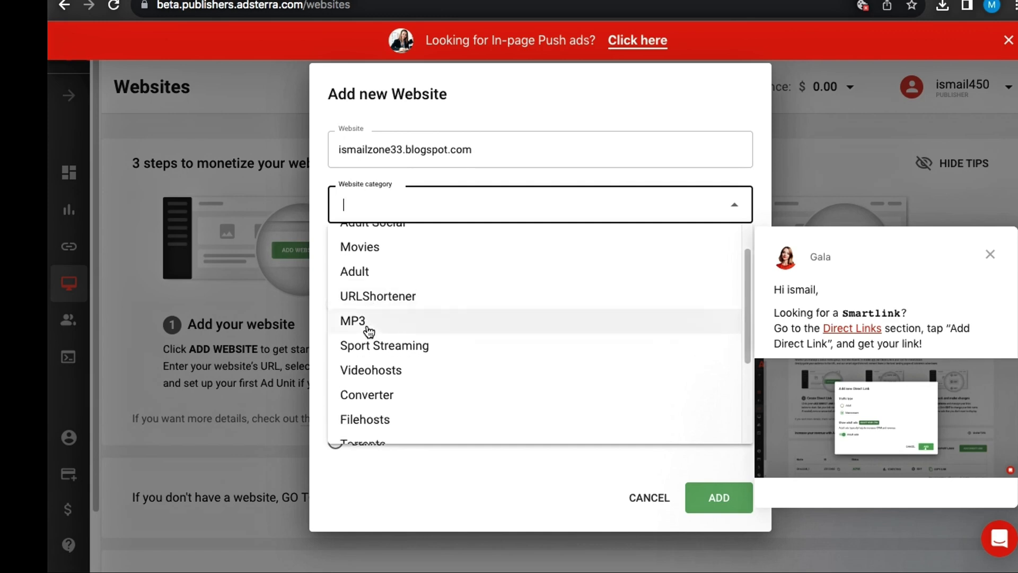
pyautogui.scroll(-2, 369, 330)
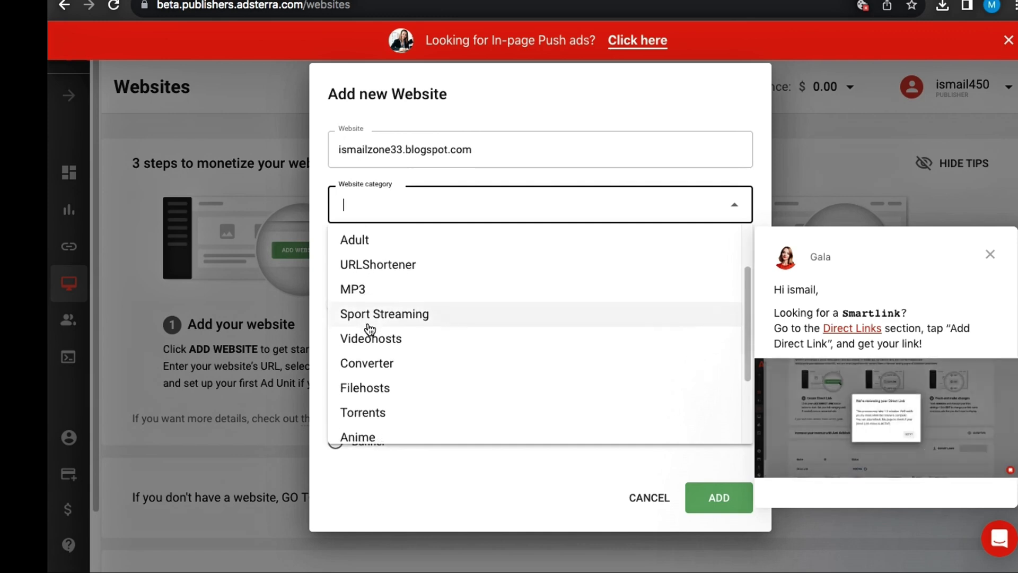
pyautogui.scroll(-3, 369, 329)
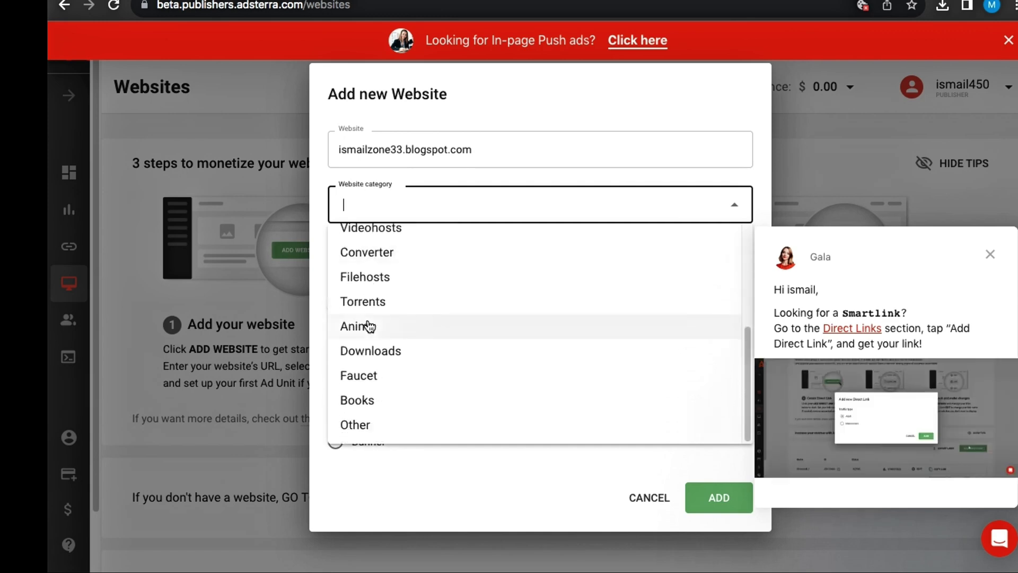
pyautogui.click(363, 406)
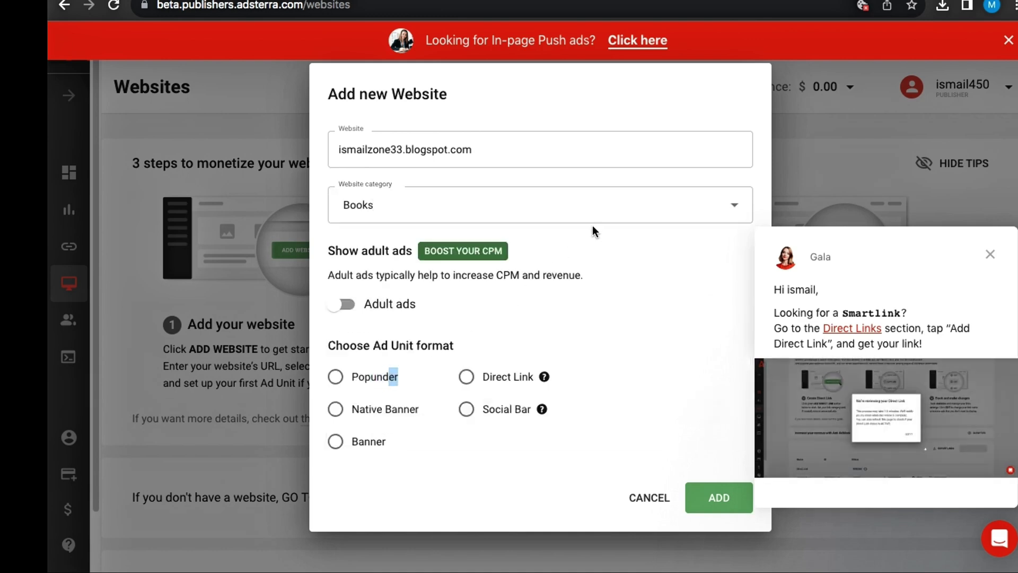
pyautogui.click(605, 212)
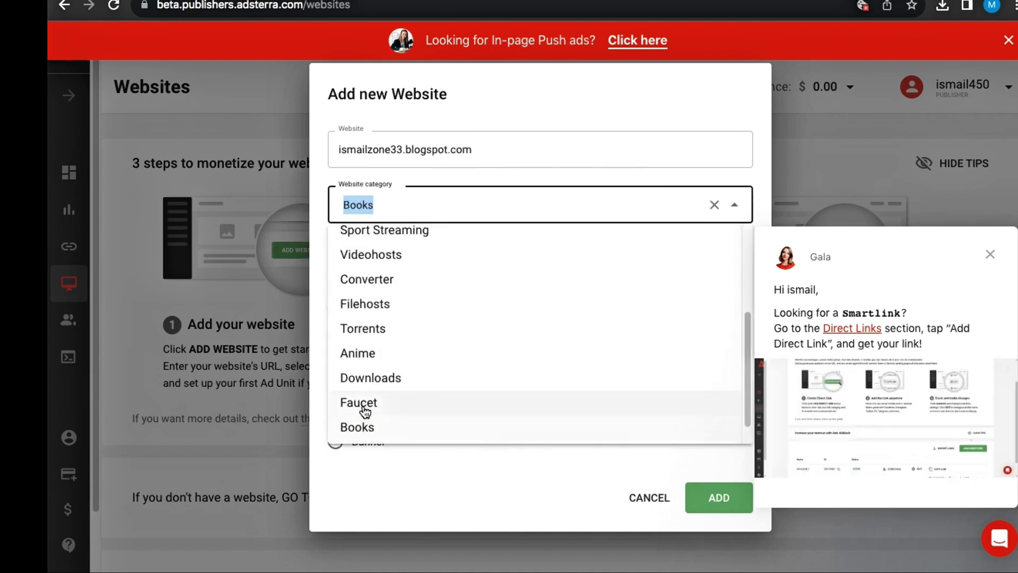
pyautogui.scroll(-1, 364, 411)
pyautogui.click(353, 423)
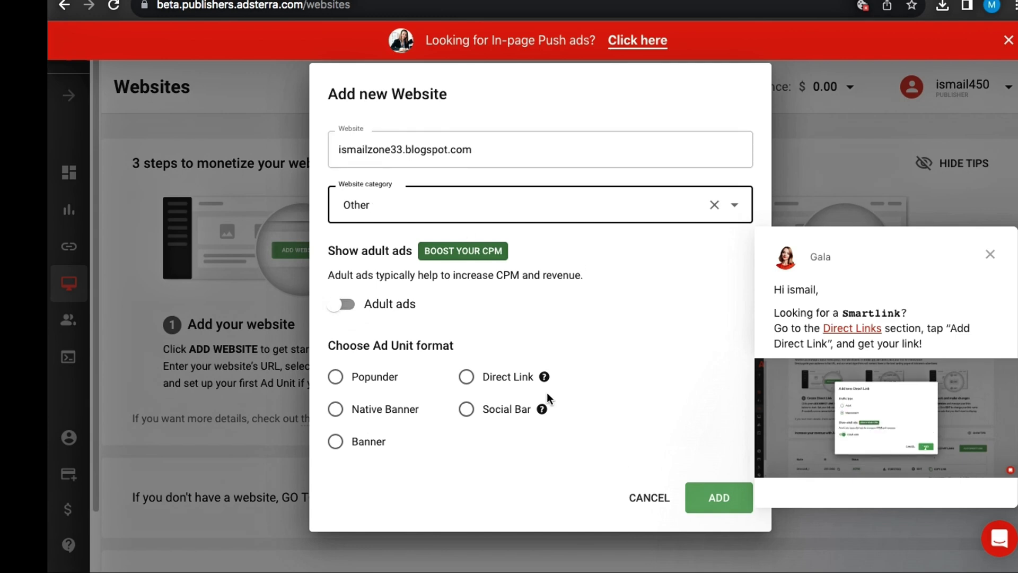
# Choose Popunder as the ad format and submit the website for review.
pyautogui.click(334, 376)
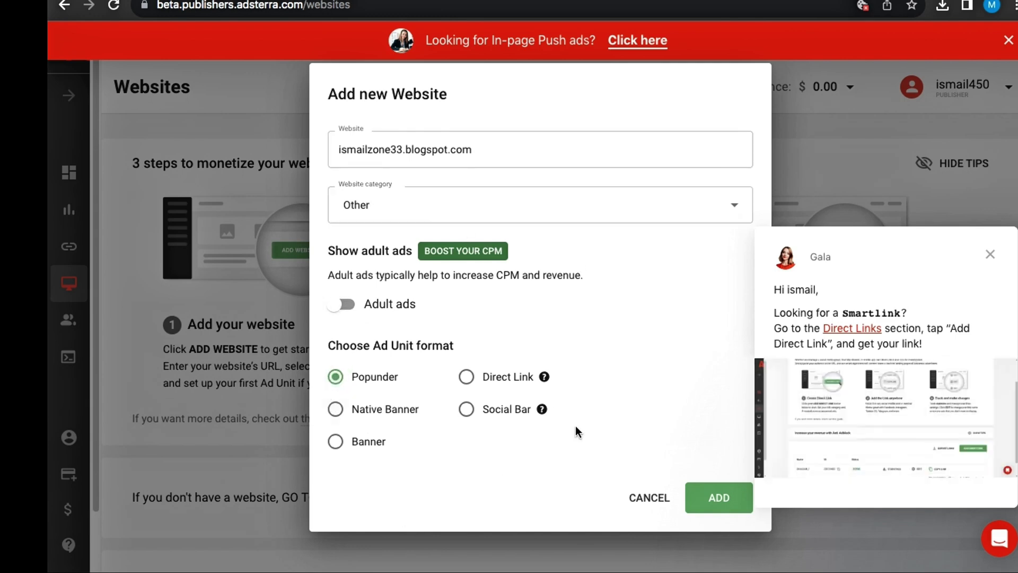
pyautogui.click(335, 409)
pyautogui.click(333, 378)
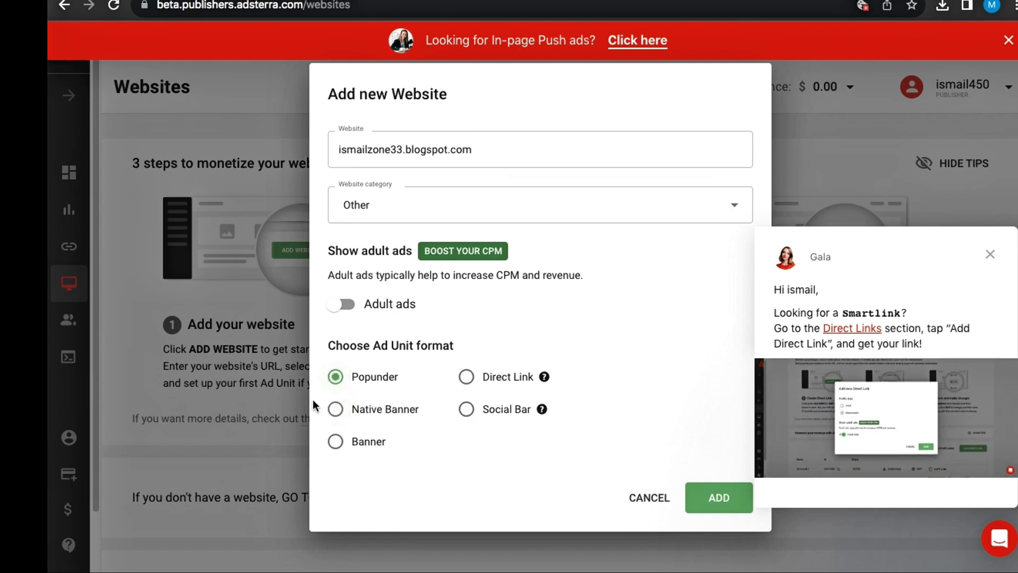
pyautogui.click(711, 497)
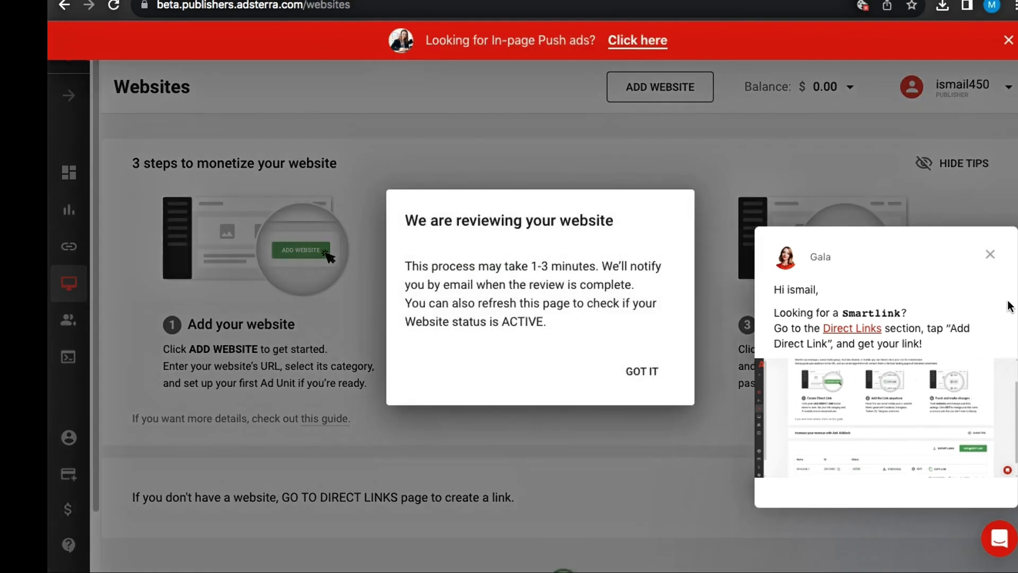
# Dismiss the chat popup, review notice and promo banner, then reload the Websites page.
pyautogui.click(991, 254)
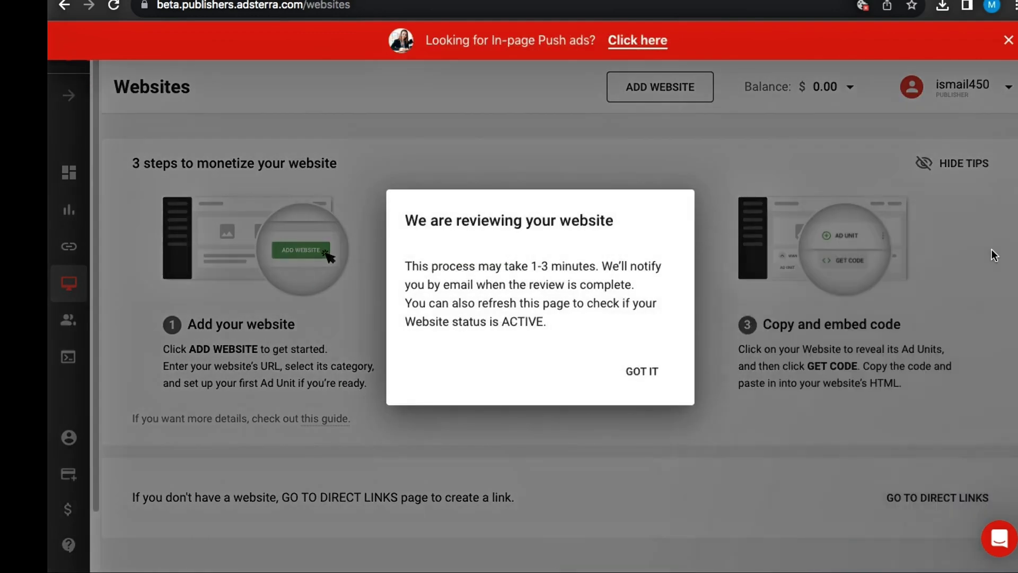
pyautogui.click(639, 373)
pyautogui.scroll(-3, 646, 416)
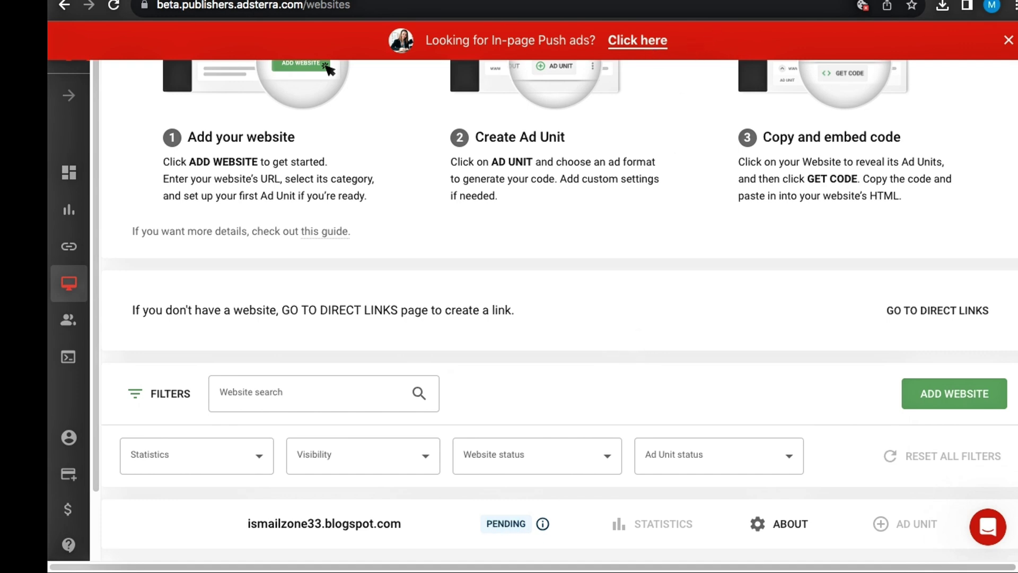
pyautogui.click(1009, 39)
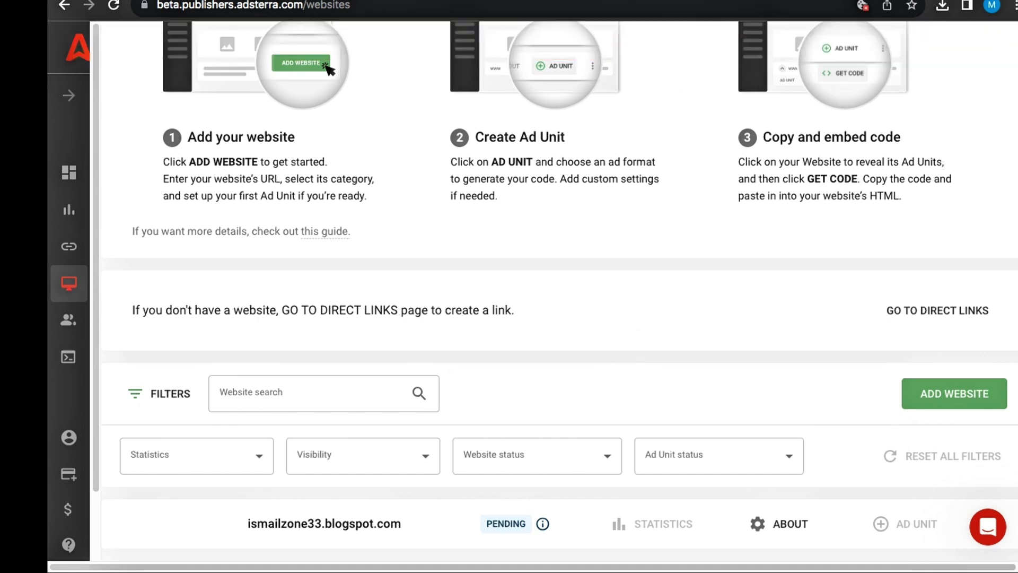
pyautogui.click(114, 7)
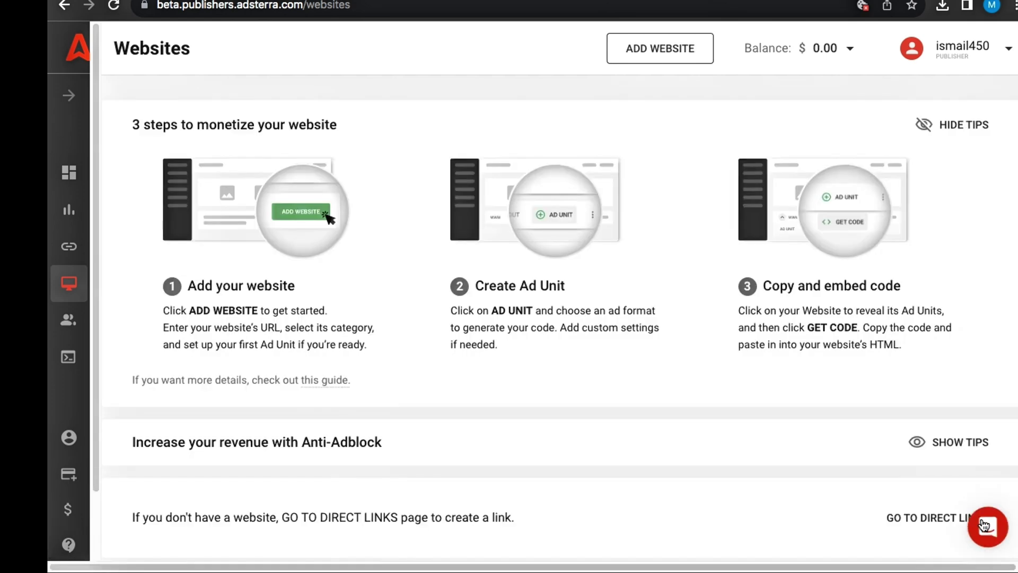
# Copy the Popunder ad code from the blog's expanded website row.
pyautogui.scroll(-4, 984, 525)
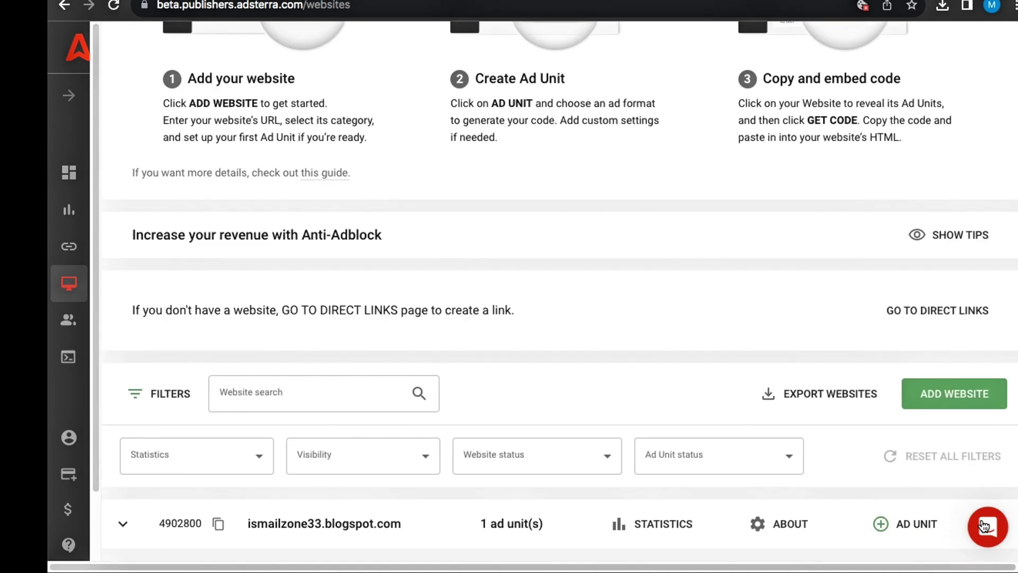
pyautogui.click(492, 533)
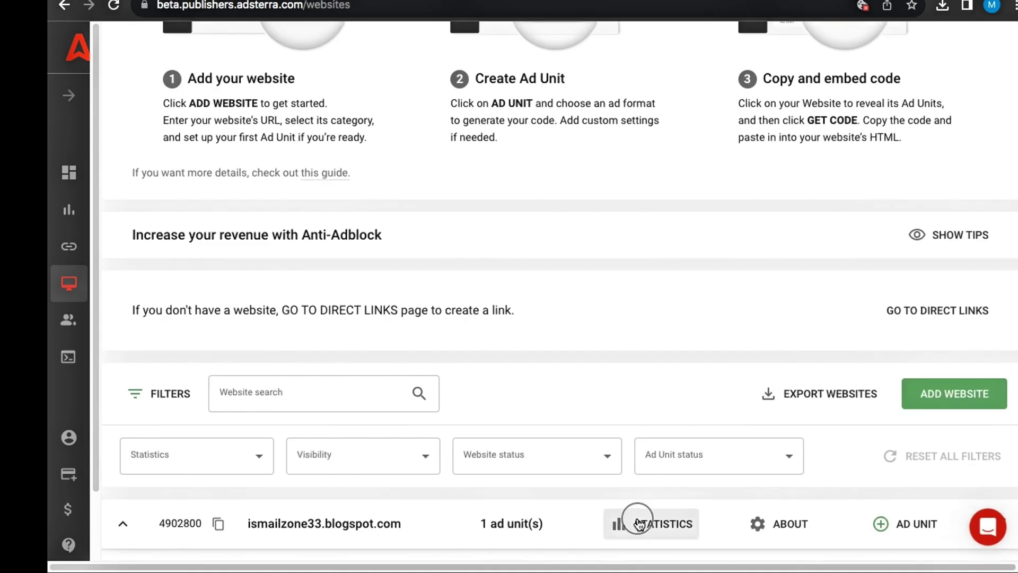
pyautogui.click(785, 448)
pyautogui.scroll(-1, 511, 513)
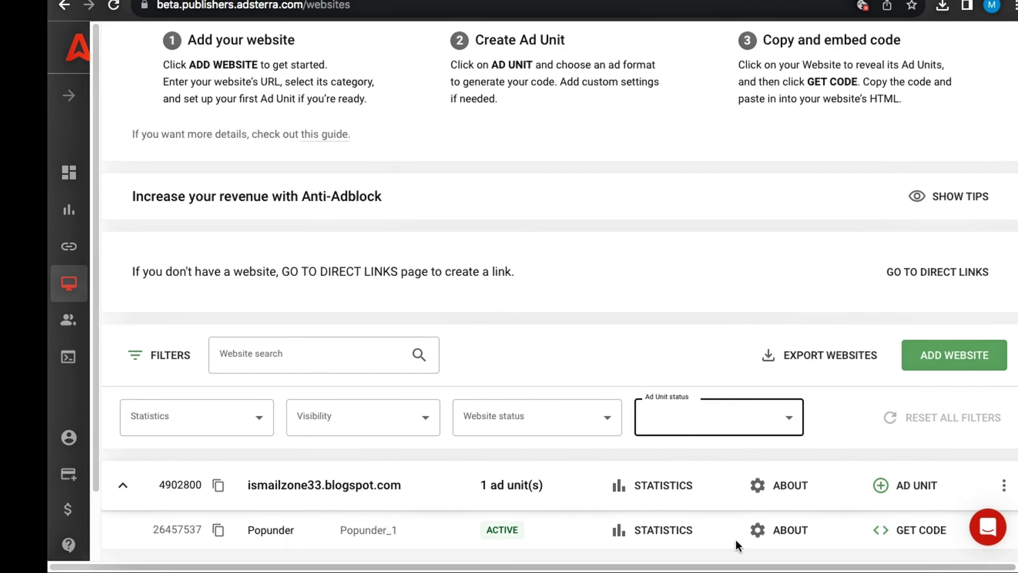
pyautogui.click(904, 530)
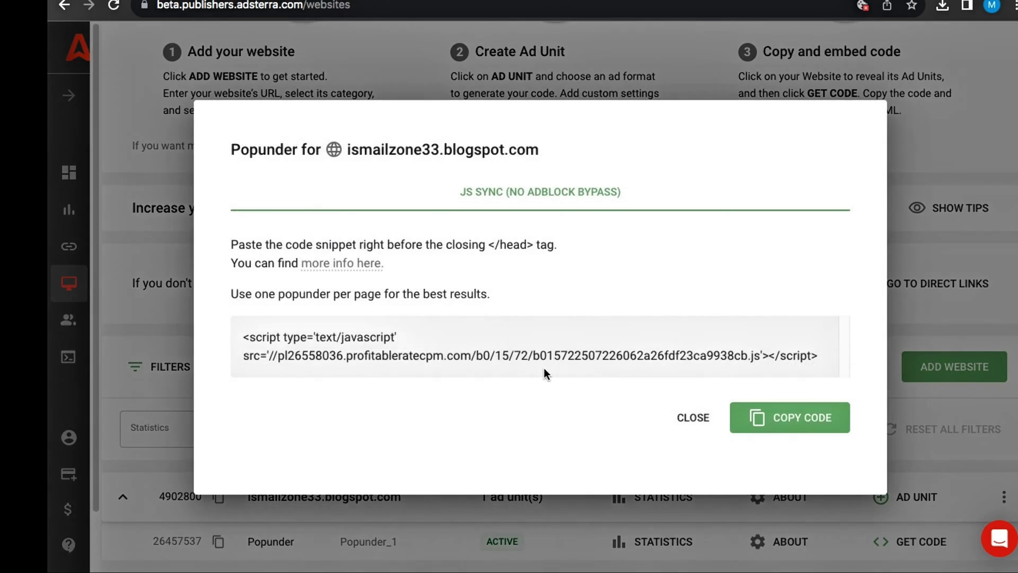
pyautogui.click(784, 416)
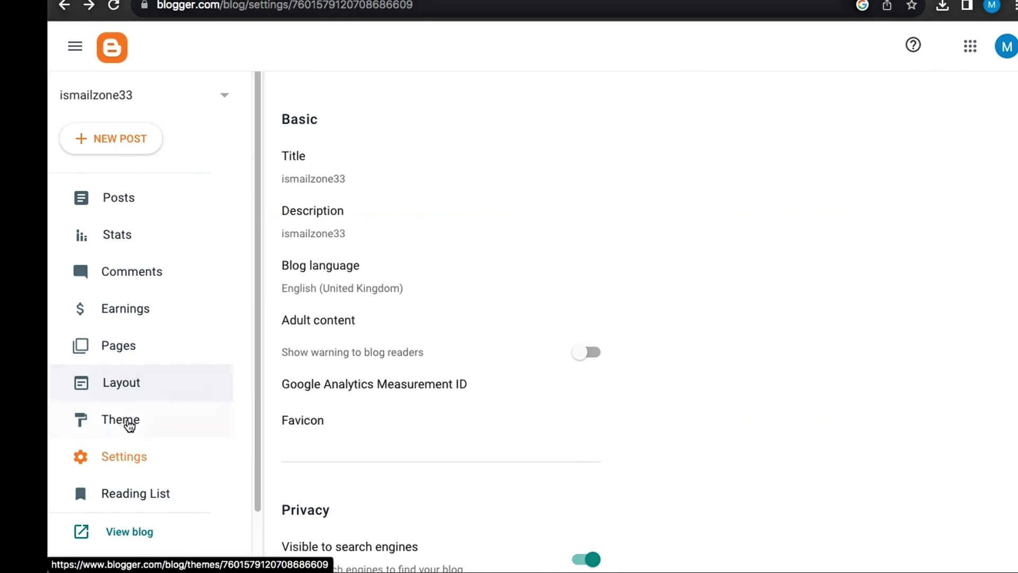
# Open the blog theme's HTML editor in Blogger.
pyautogui.click(129, 425)
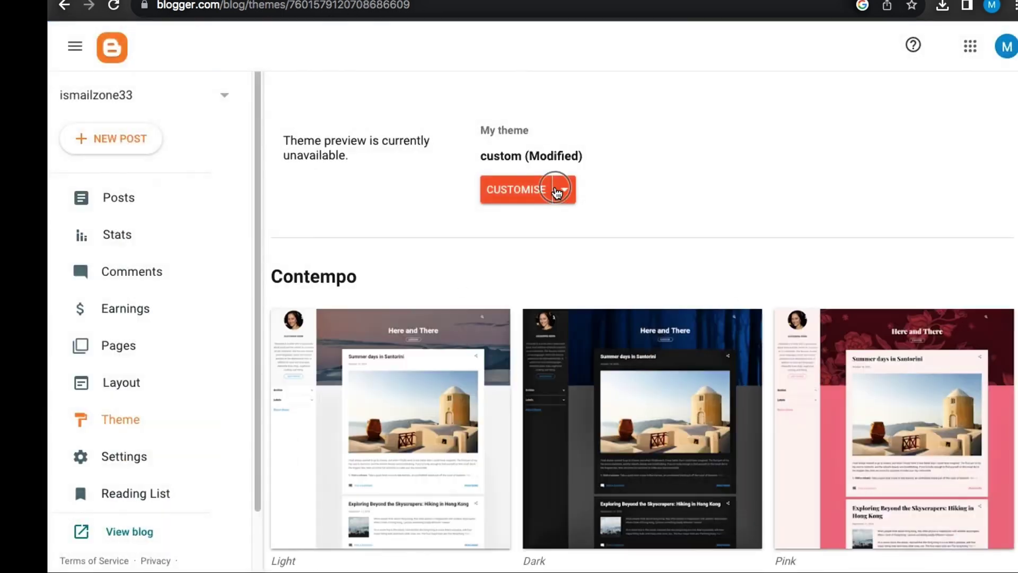
pyautogui.click(557, 191)
pyautogui.click(354, 309)
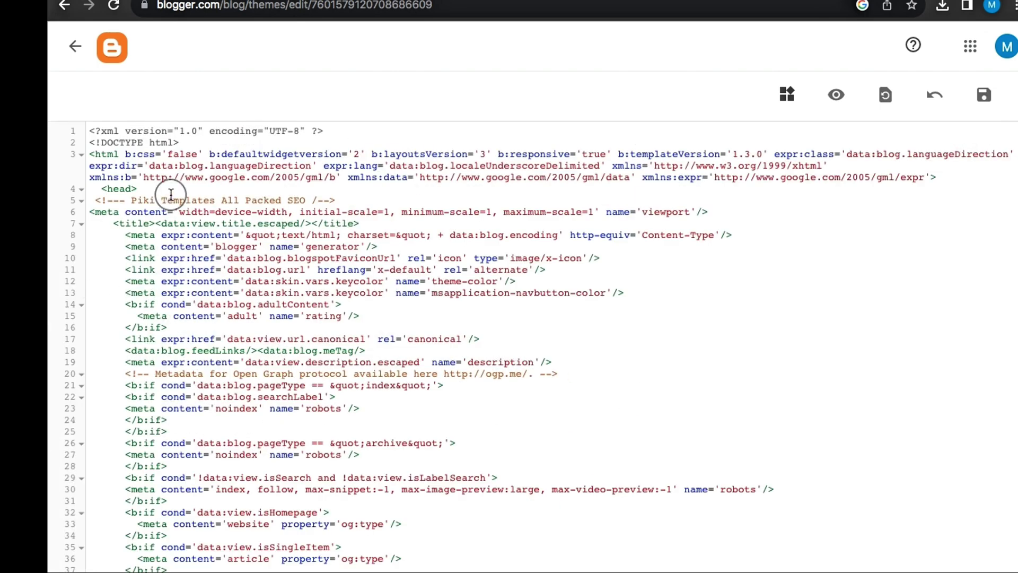
# Paste the Popunder script on a new line after <head> and save the theme.
pyautogui.click(172, 200)
pyautogui.click(178, 195)
pyautogui.press('Return')
pyautogui.press('Return')
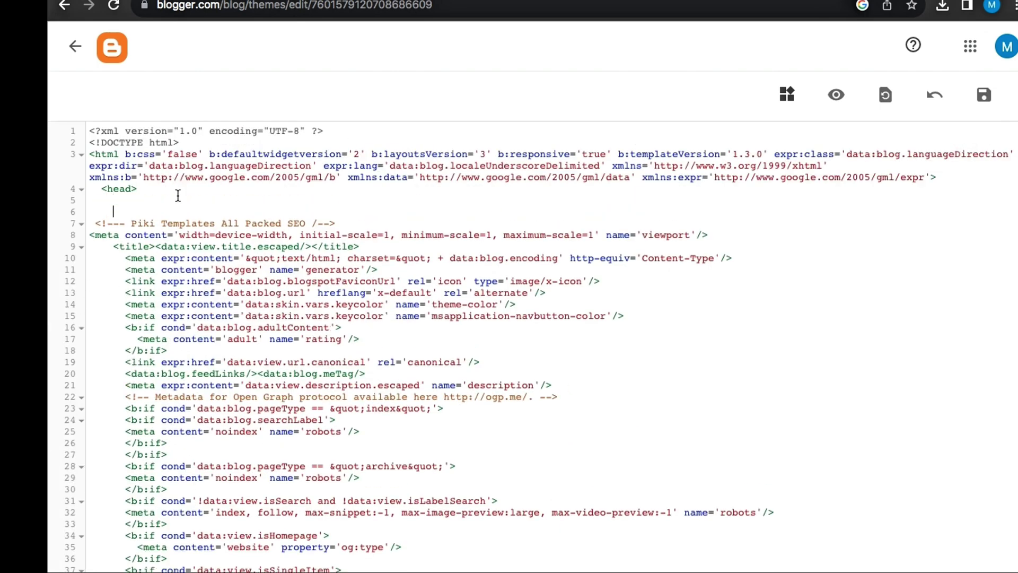
pyautogui.rightClick(124, 201)
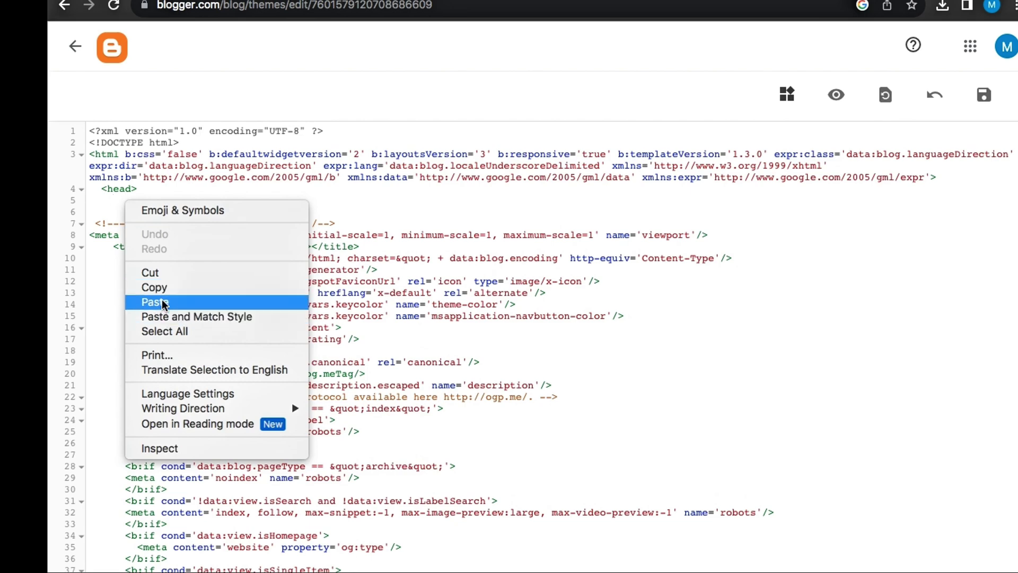
pyautogui.click(159, 302)
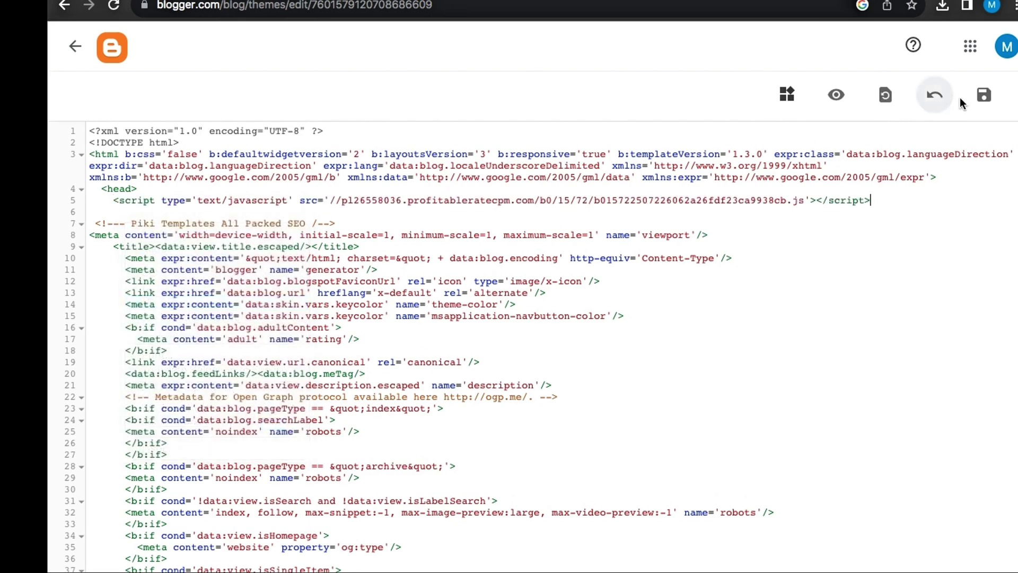
pyautogui.click(984, 95)
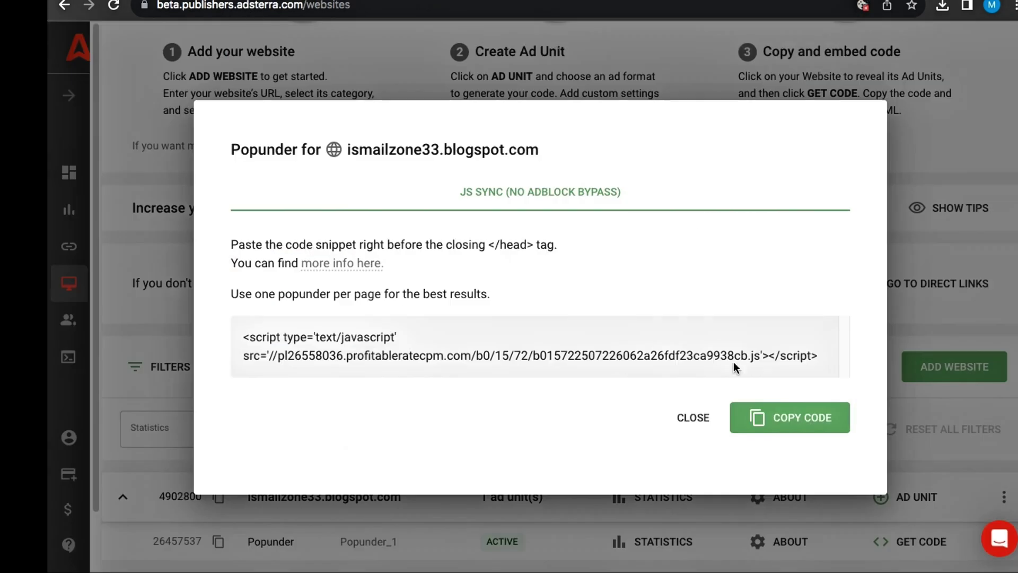
# Create a Native Banner ad unit for ismailzone33.blogspot.com and acknowledge the review notice.
pyautogui.click(689, 416)
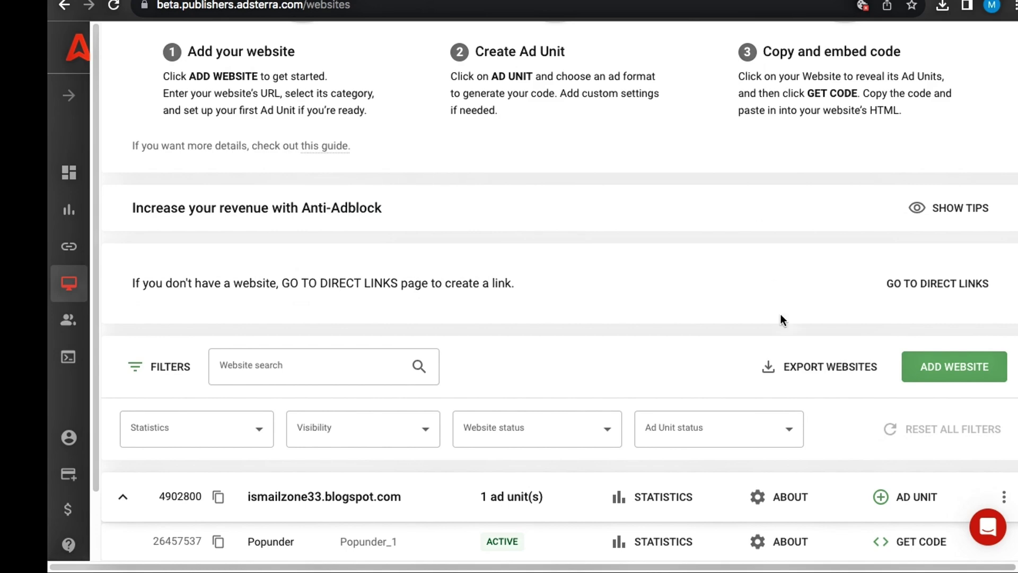
pyautogui.click(885, 494)
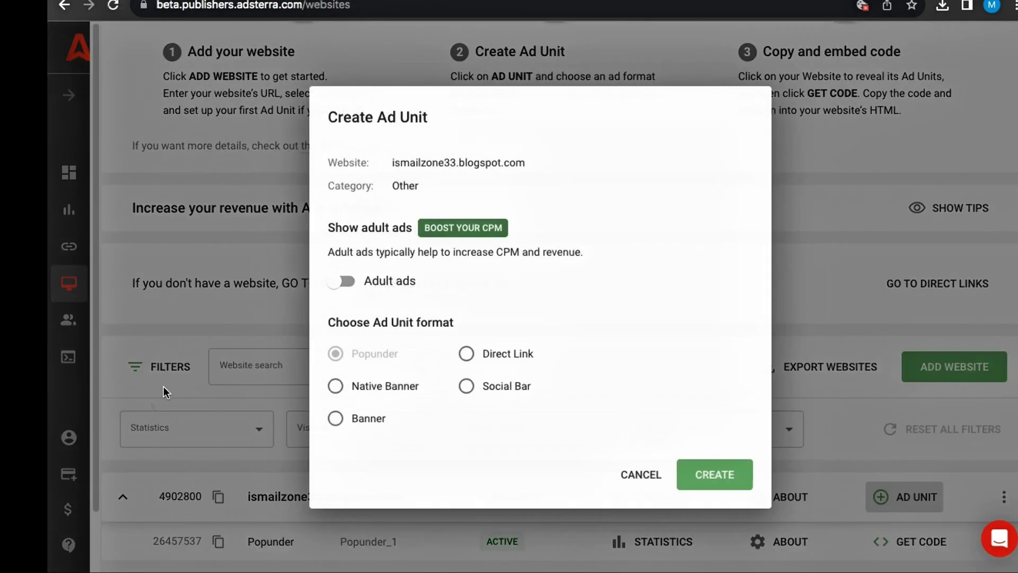
pyautogui.click(338, 384)
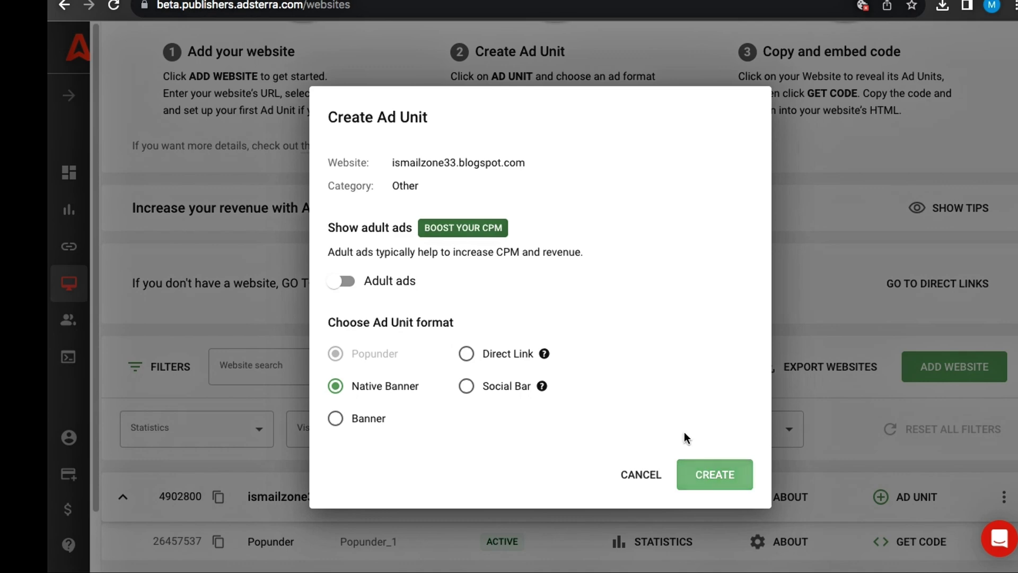
pyautogui.click(711, 474)
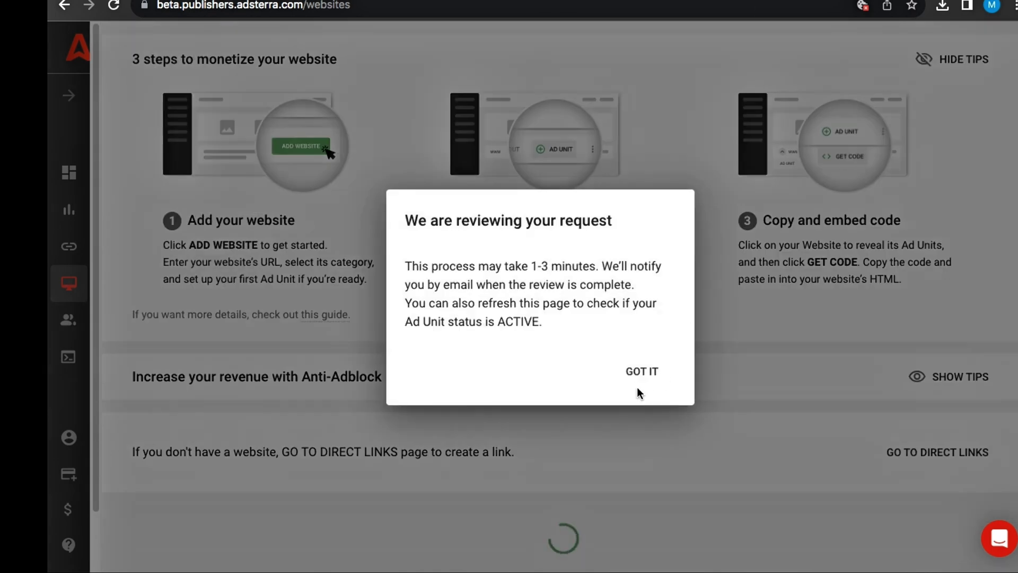
pyautogui.click(640, 377)
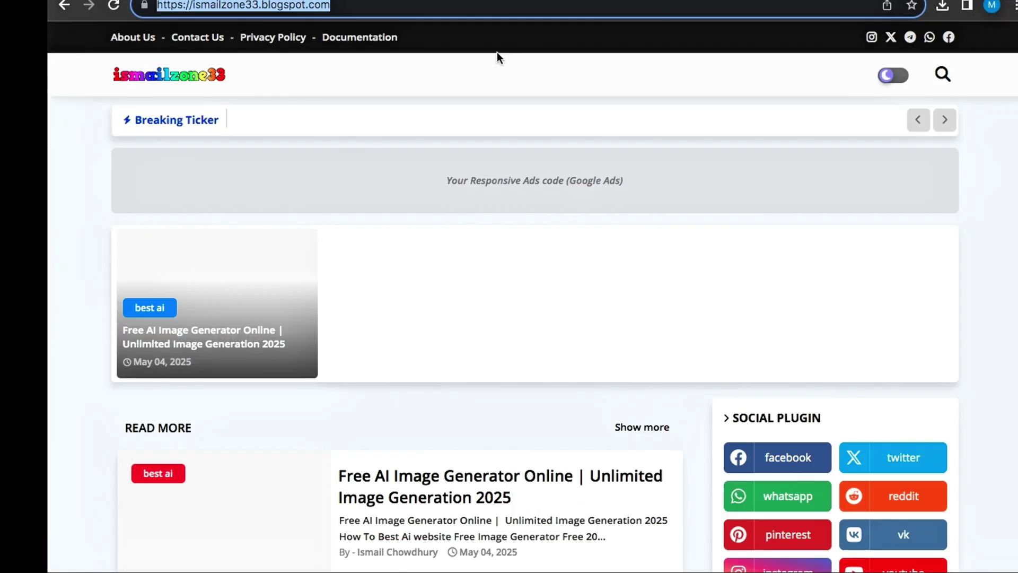
# Reload the live blog and click the page and a post to check the popunder ad fires.
pyautogui.click(113, 5)
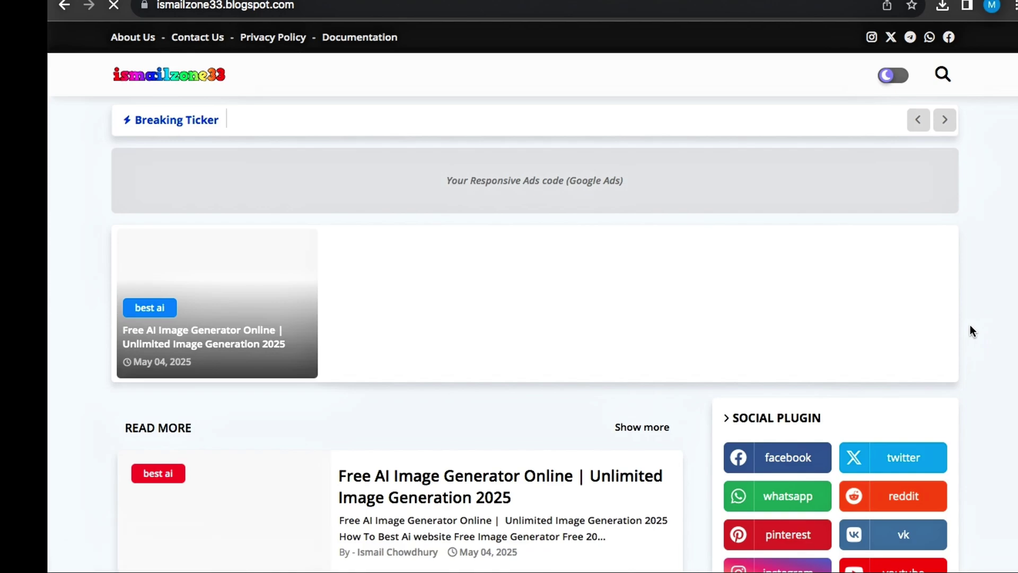
pyautogui.click(69, 144)
pyautogui.click(191, 245)
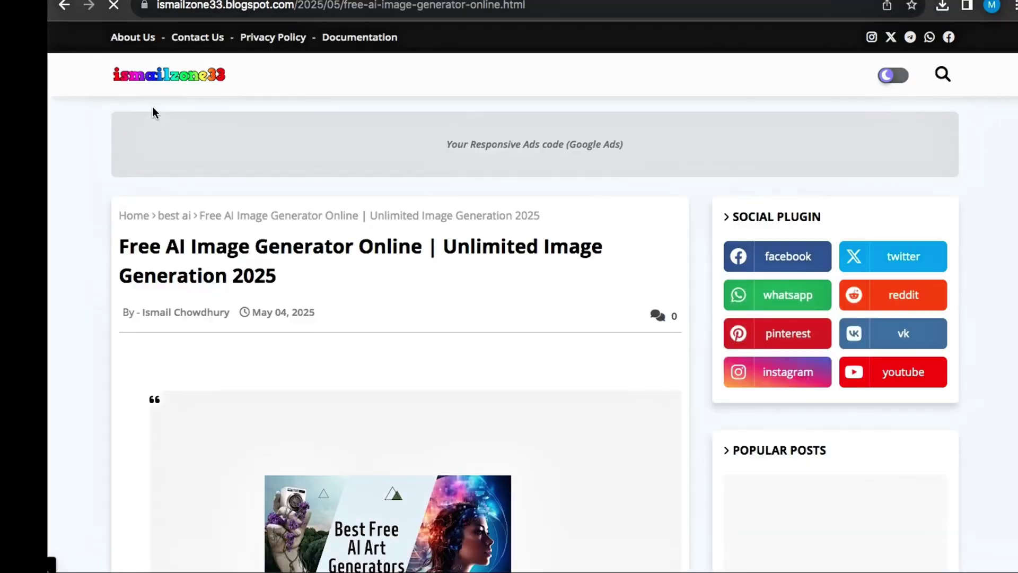
pyautogui.click(166, 74)
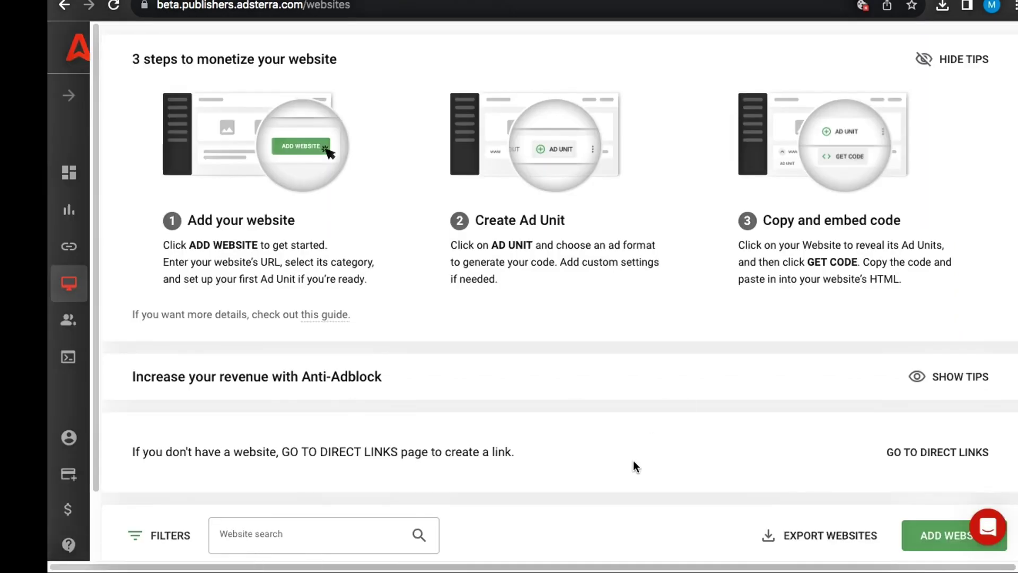
pyautogui.scroll(-3, 635, 467)
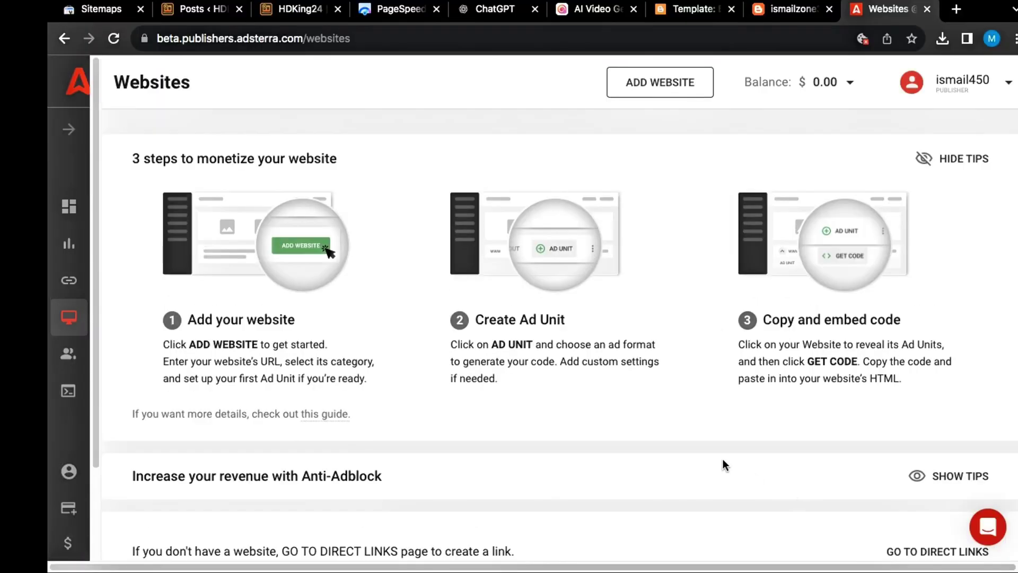
# Dismiss the survey message and copy the Native Banner ad code for ismailzone33.blogspot.com.
pyautogui.scroll(-3, 864, 460)
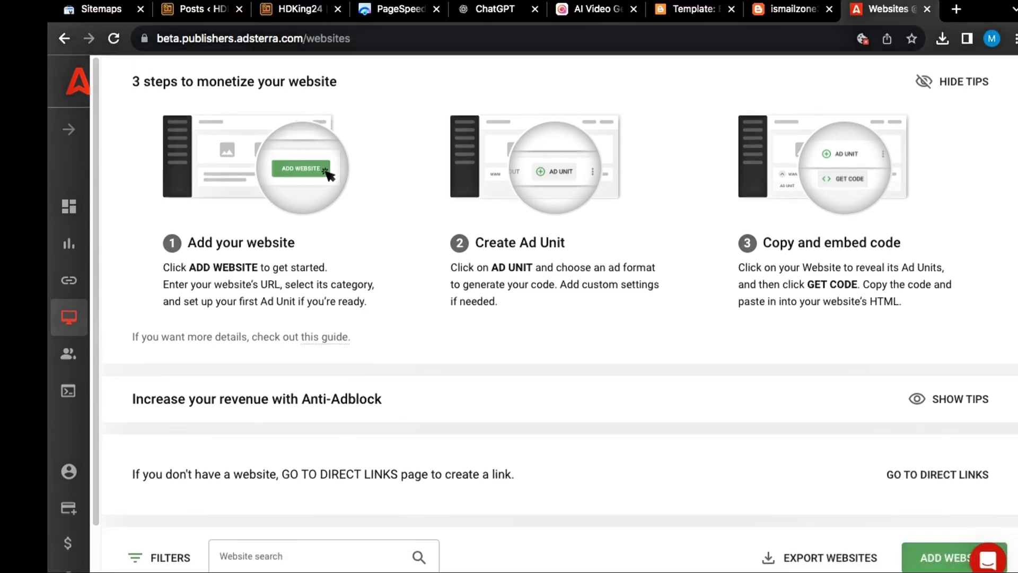
pyautogui.scroll(-4, 450, 458)
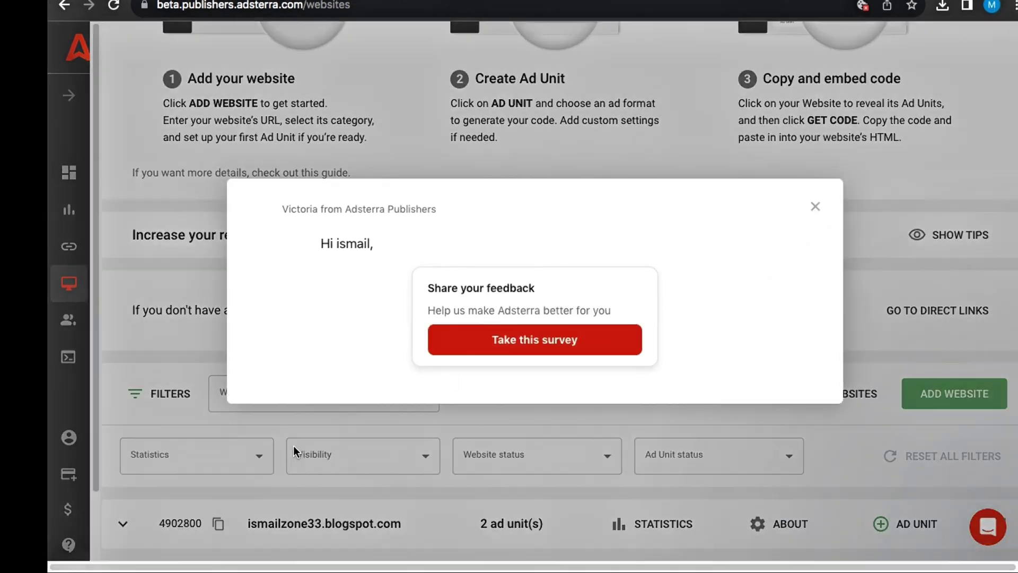
pyautogui.click(815, 206)
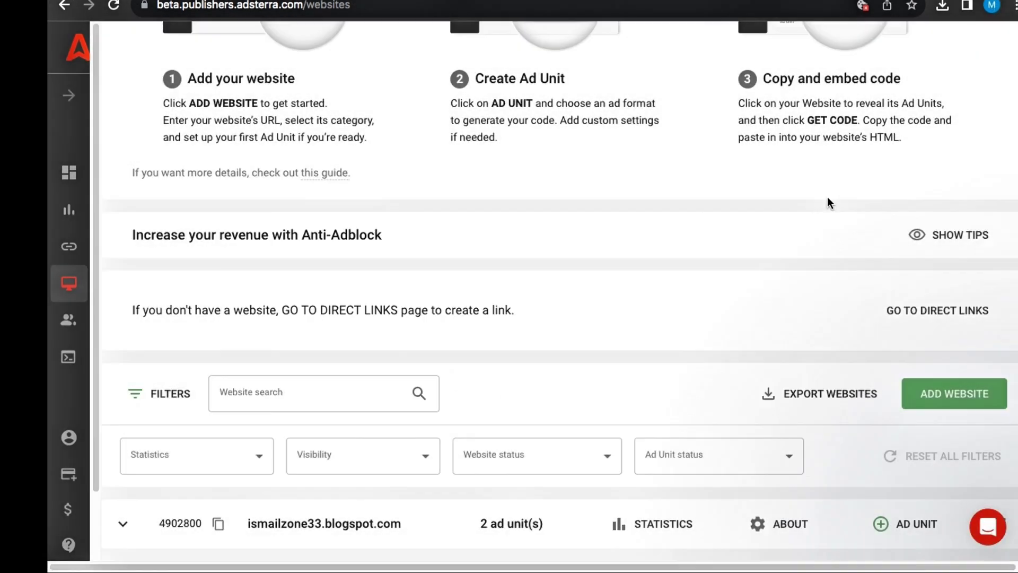
pyautogui.click(517, 529)
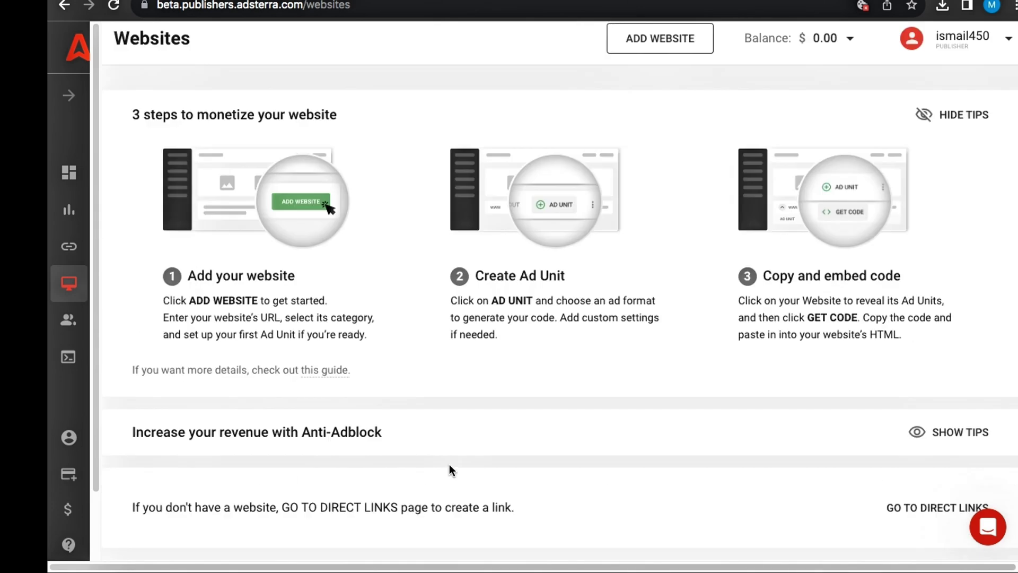
pyautogui.scroll(-6, 450, 470)
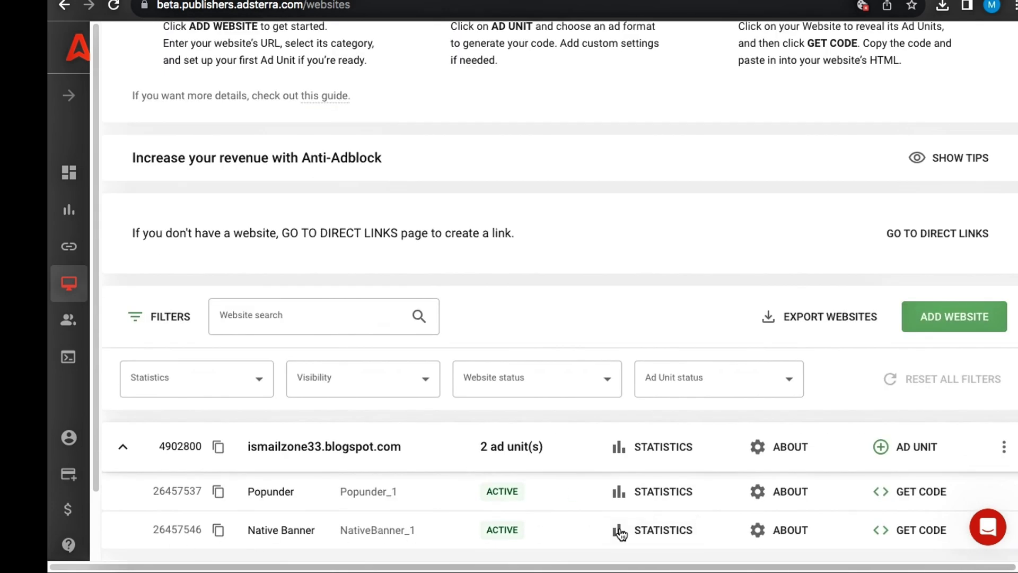
pyautogui.click(910, 530)
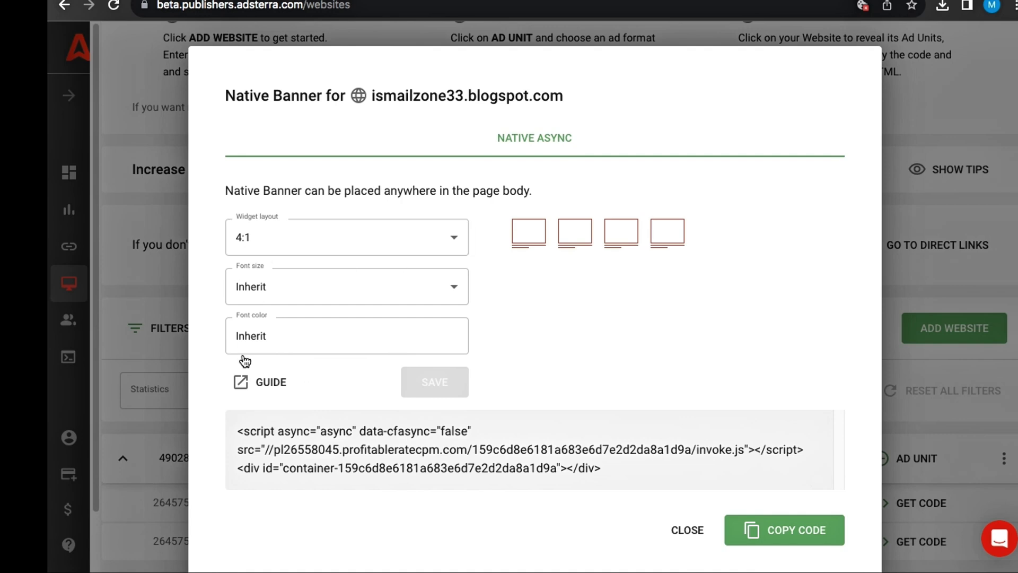
pyautogui.click(768, 528)
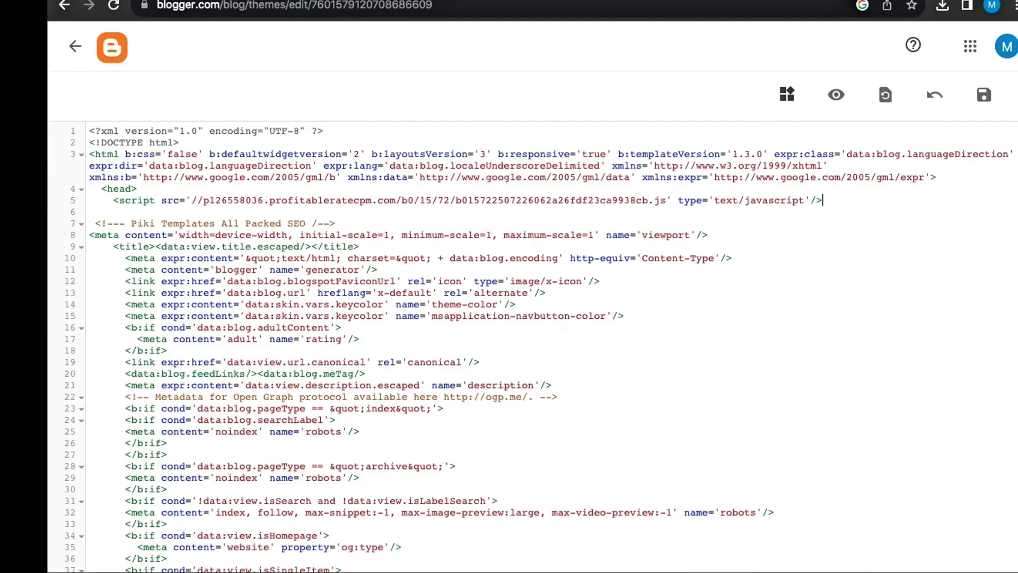
# Delete the stray 'f' before border-radius at line 753 of the theme code.
pyautogui.scroll(-15, 361, 308)
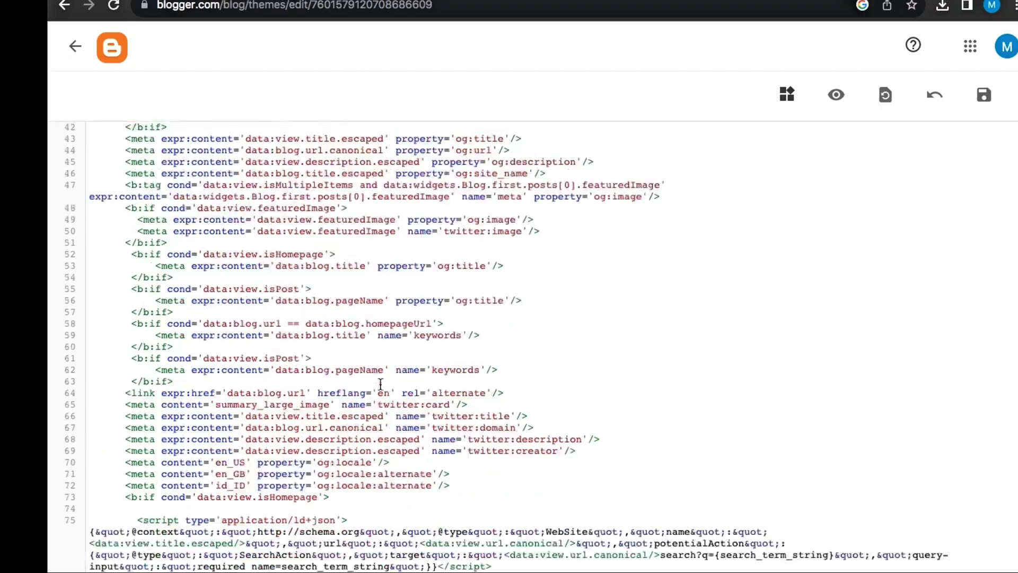
pyautogui.scroll(-20, 230, 380)
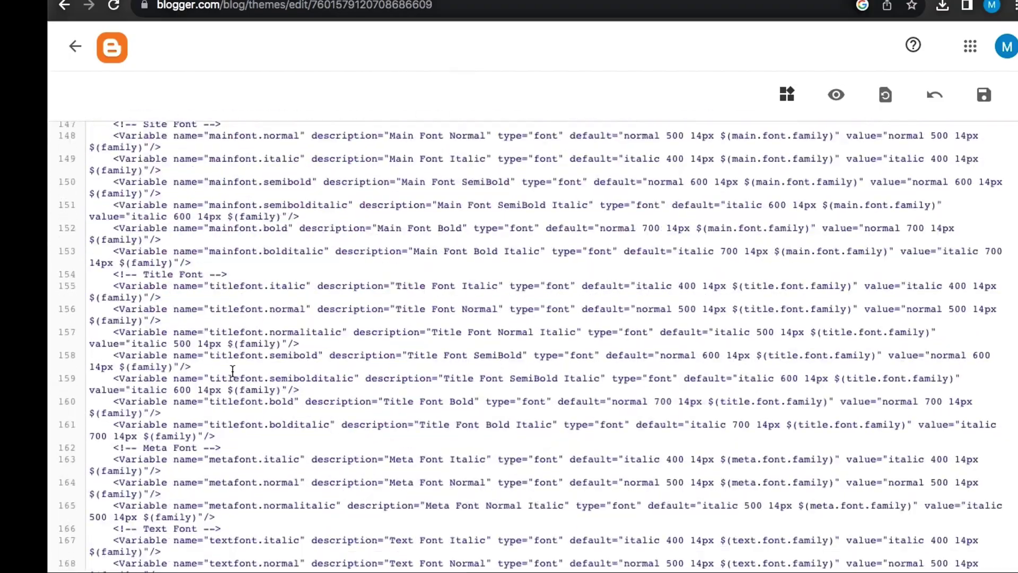
pyautogui.scroll(-20, 238, 335)
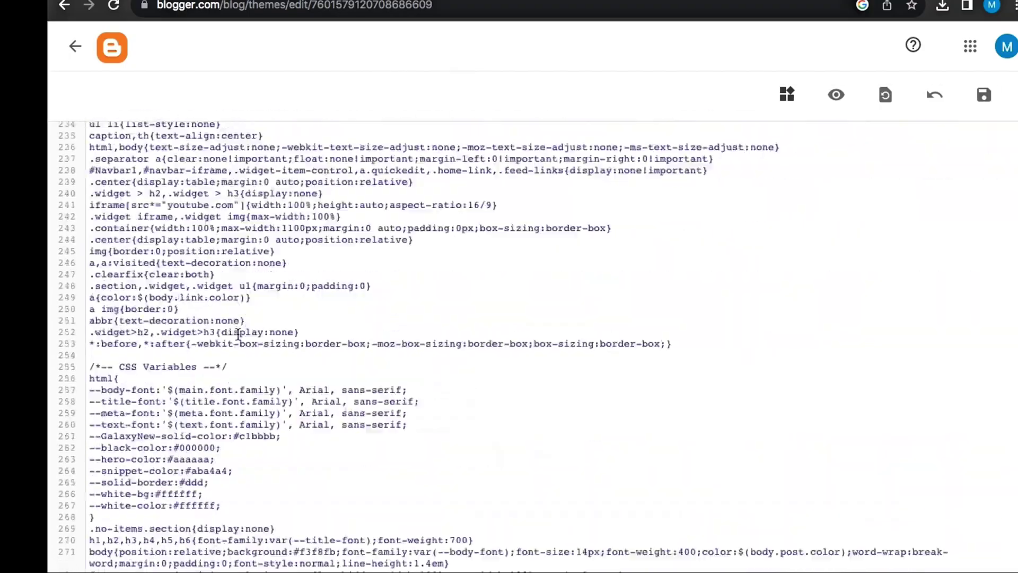
pyautogui.scroll(-20, 238, 335)
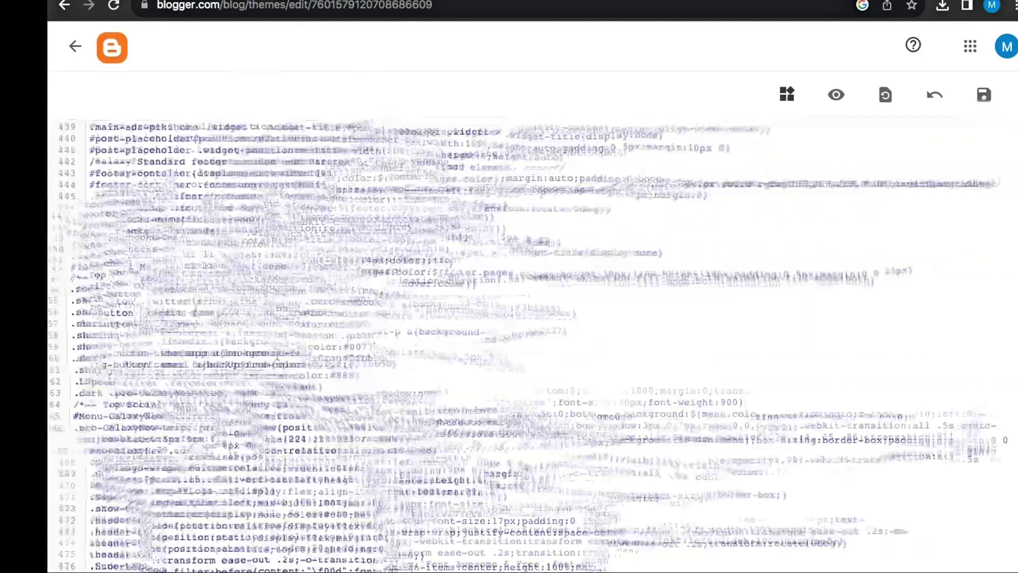
pyautogui.scroll(-10, 241, 334)
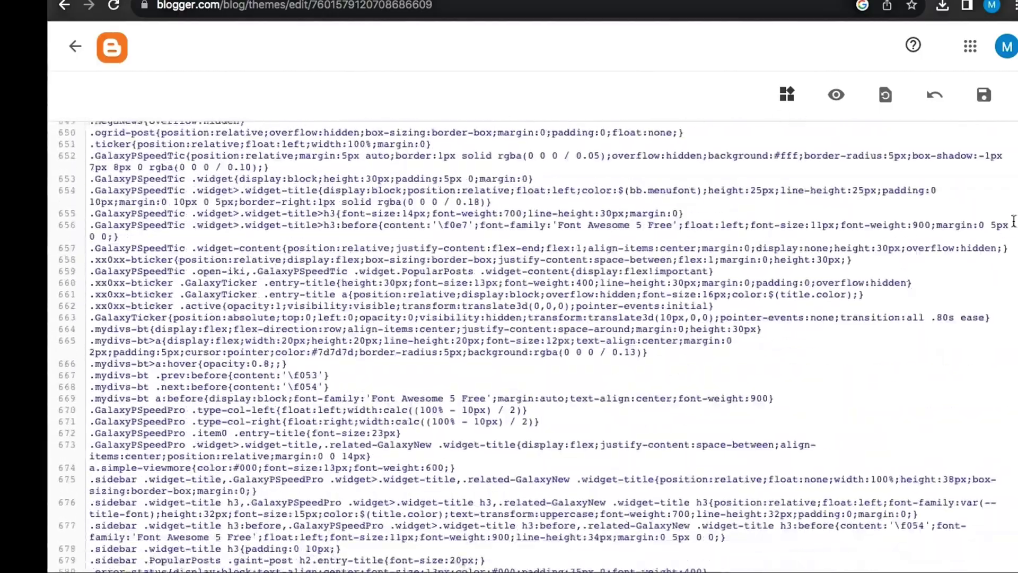
pyautogui.scroll(-20, 509, 344)
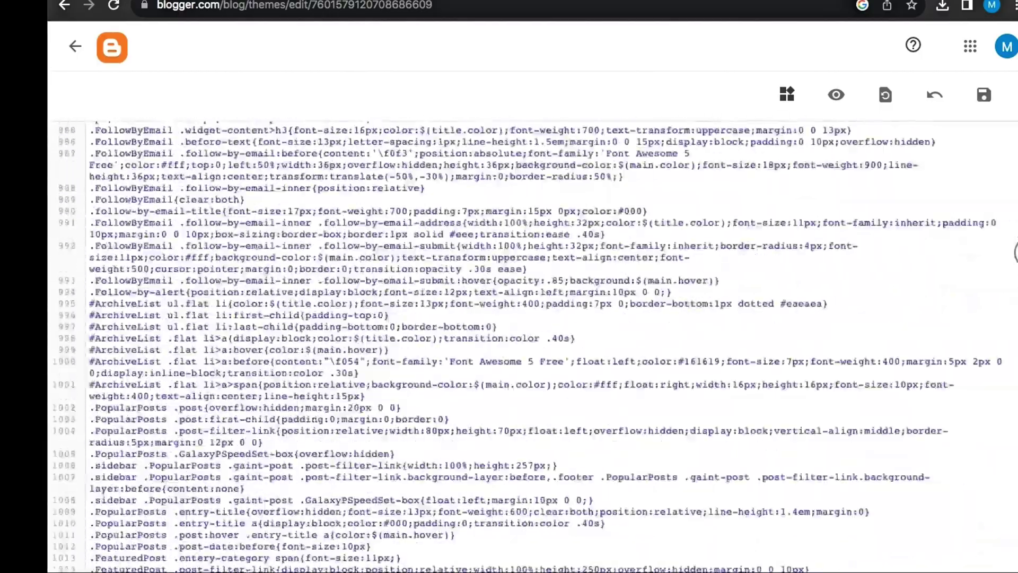
pyautogui.scroll(15, 111, 317)
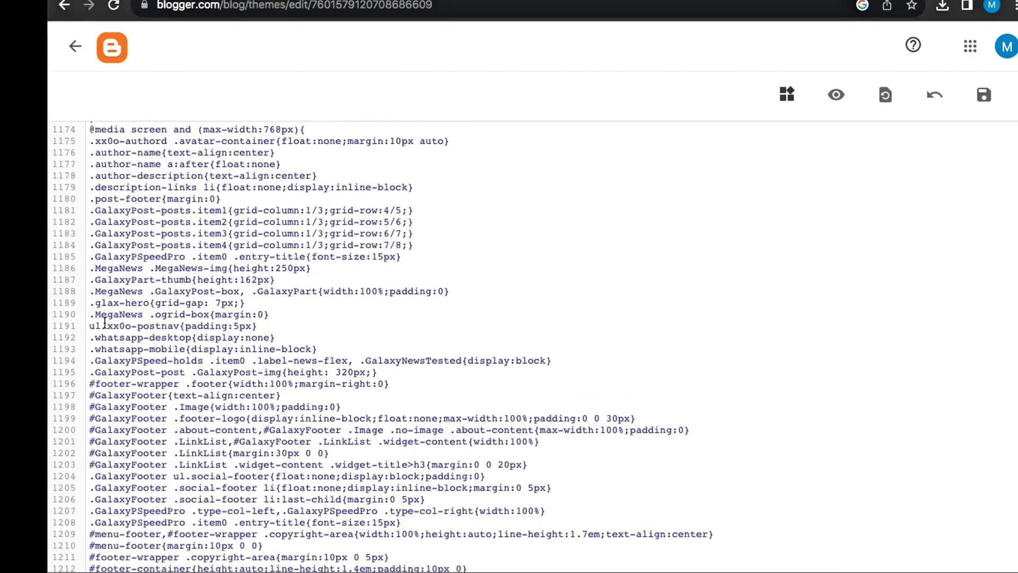
pyautogui.scroll(20, 111, 317)
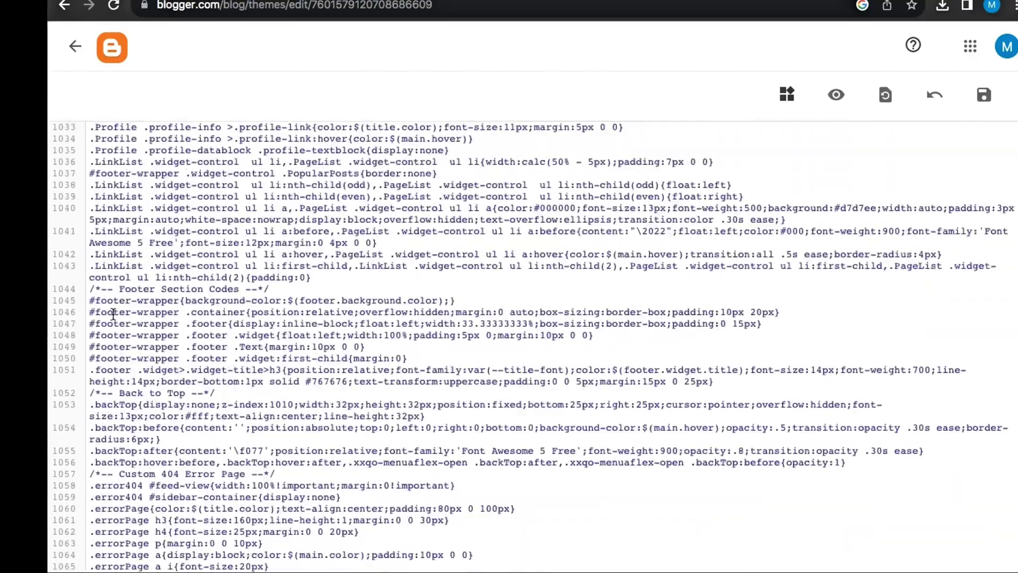
pyautogui.scroll(20, 113, 315)
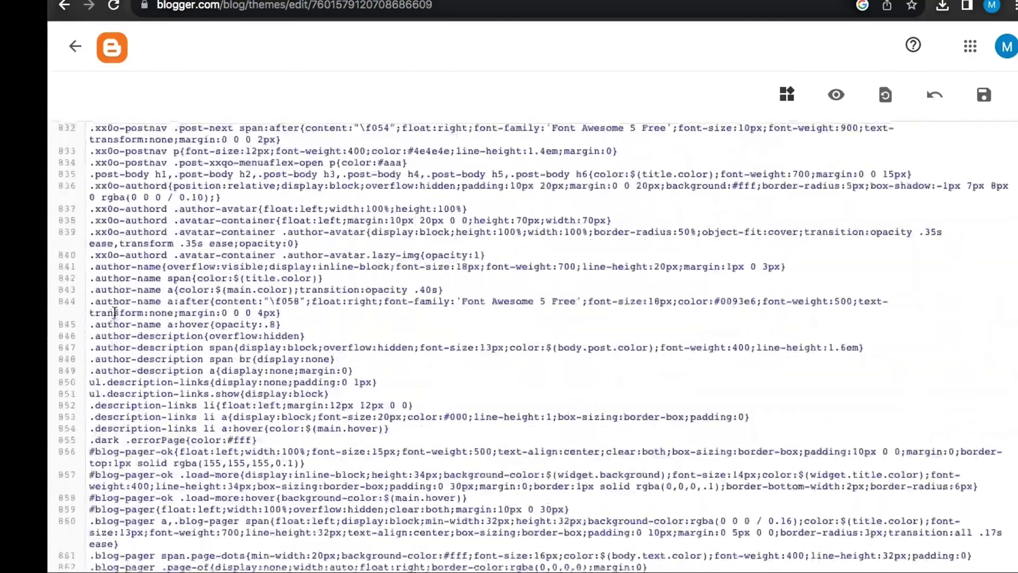
pyautogui.scroll(-12, 115, 313)
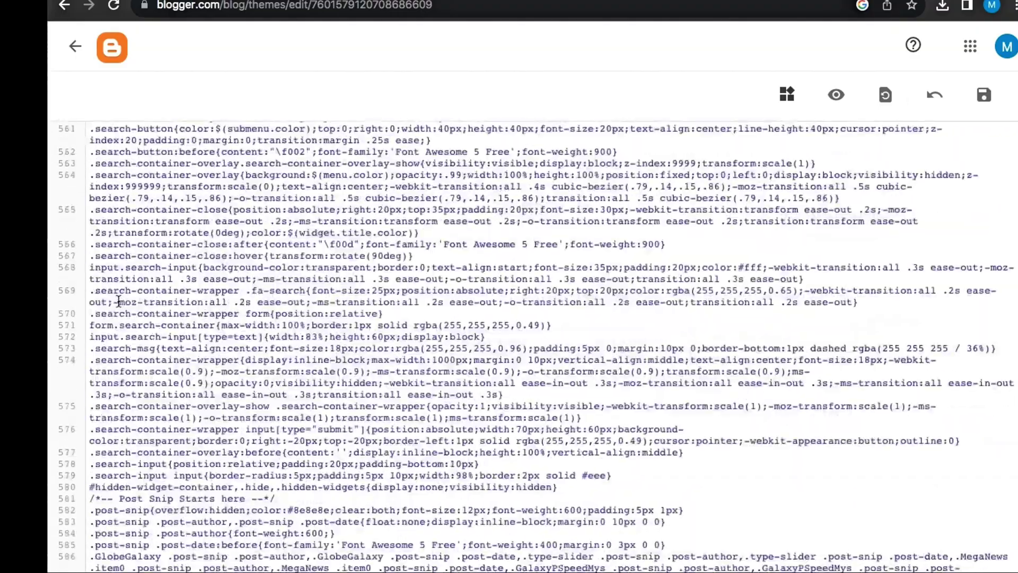
pyautogui.scroll(-20, 120, 304)
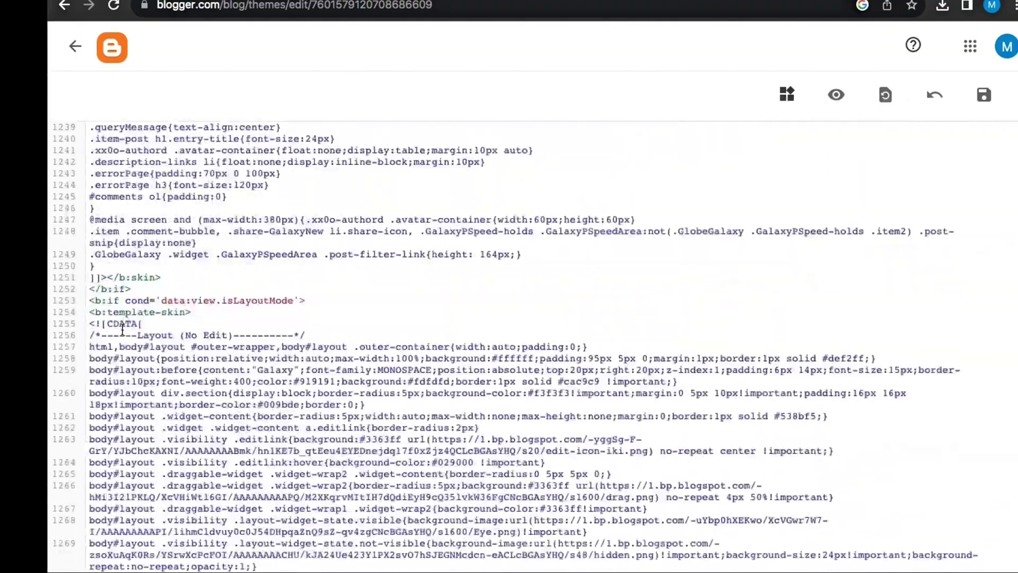
pyautogui.scroll(10, 123, 337)
pyautogui.scroll(-5, 124, 337)
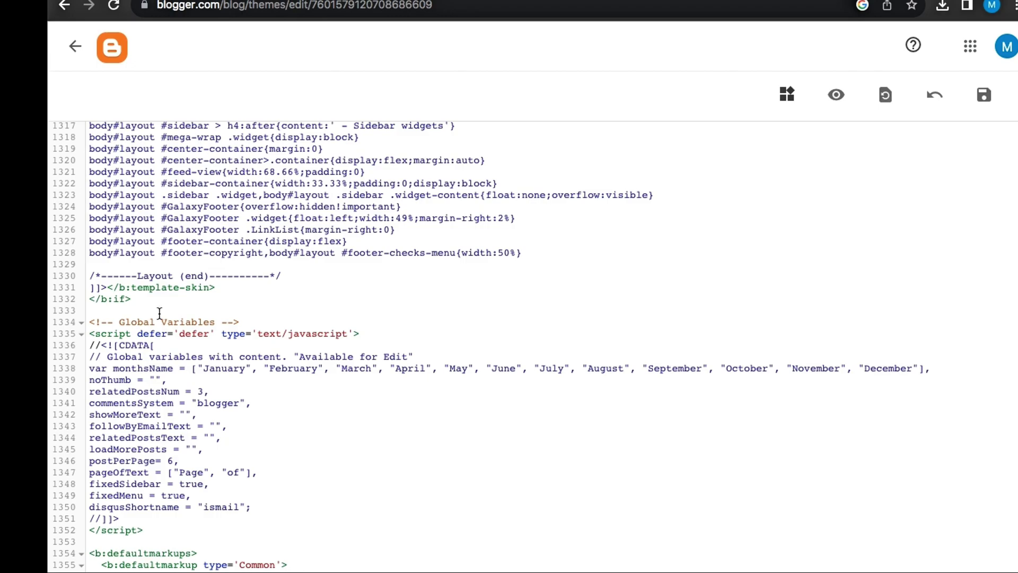
pyautogui.scroll(15, 160, 313)
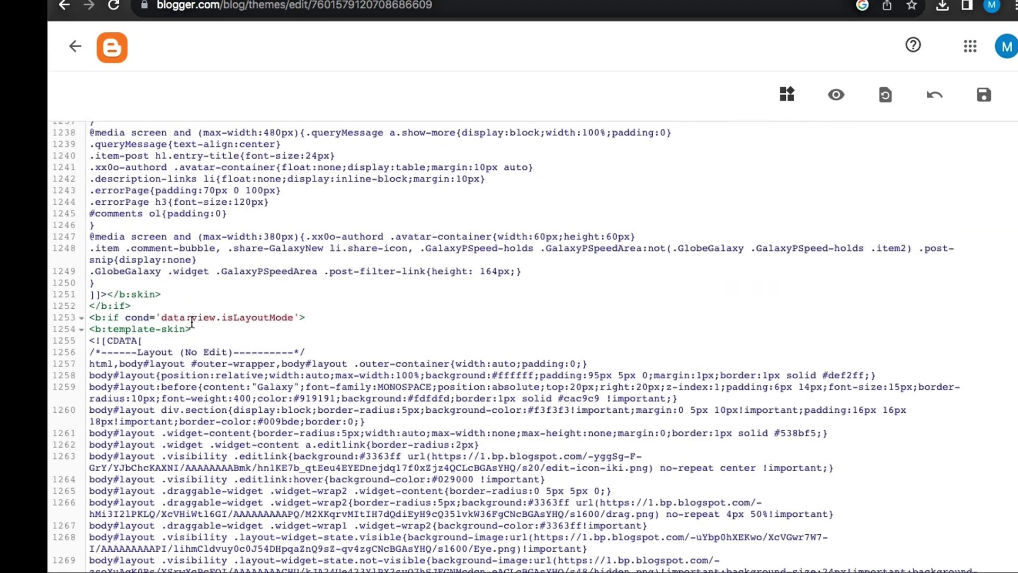
pyautogui.scroll(-20, 192, 323)
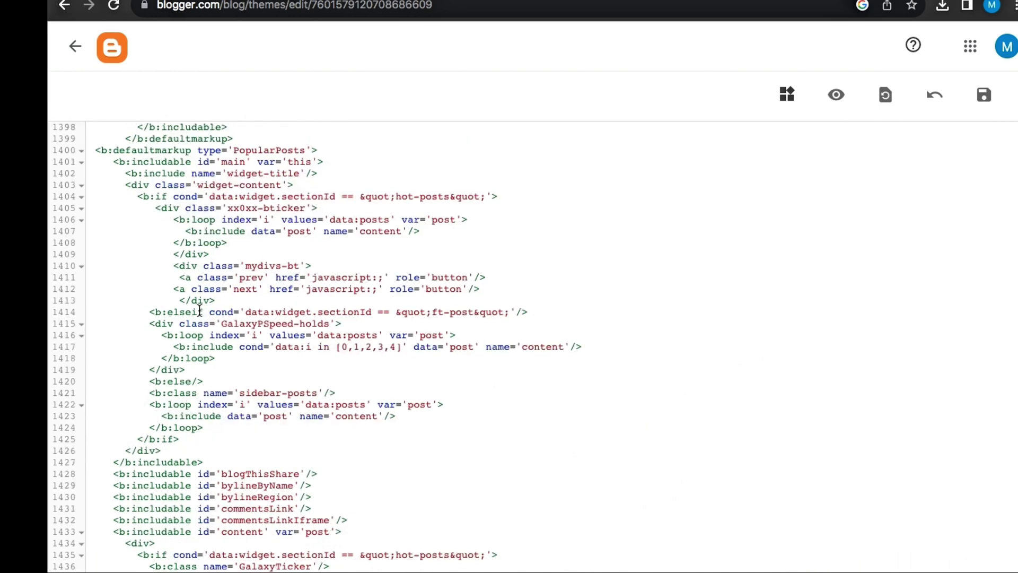
pyautogui.scroll(14, 200, 310)
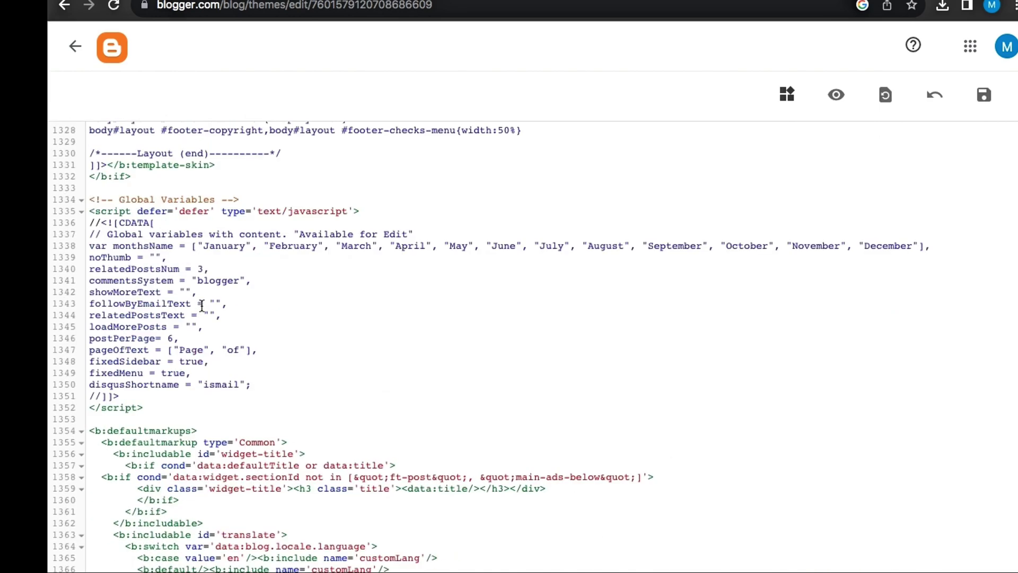
pyautogui.scroll(4, 203, 305)
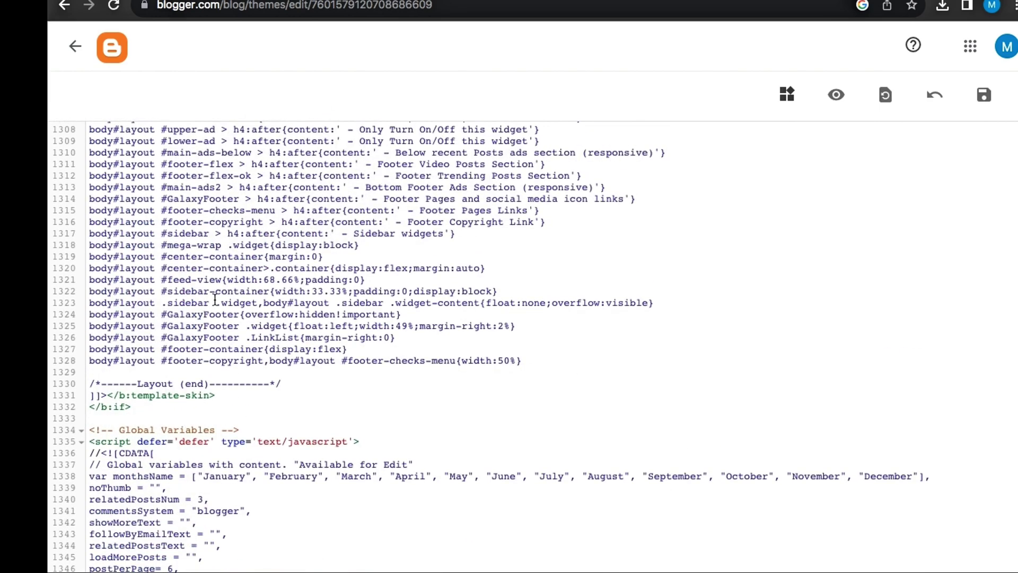
pyautogui.scroll(20, 215, 301)
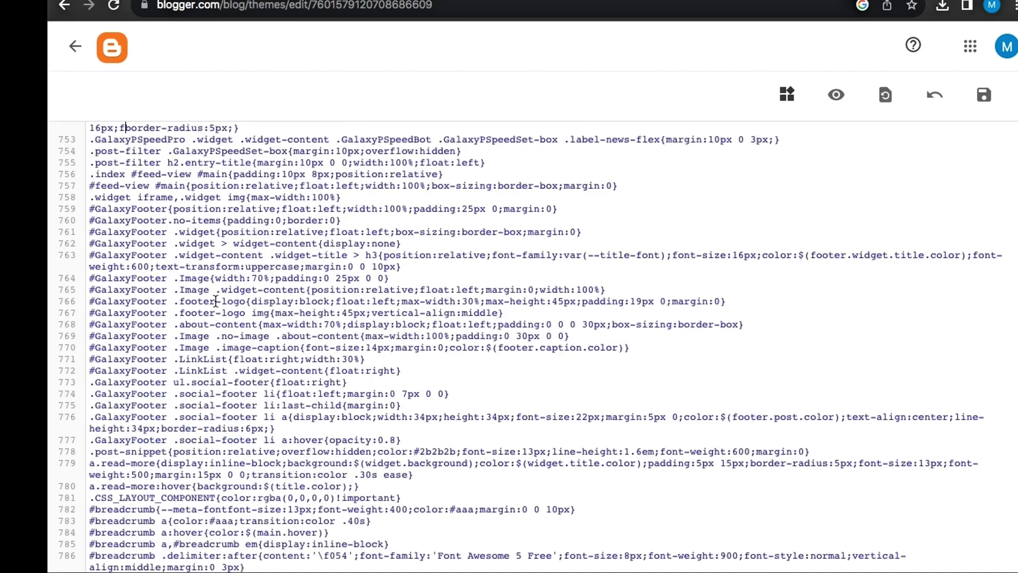
pyautogui.press('BackSpace')
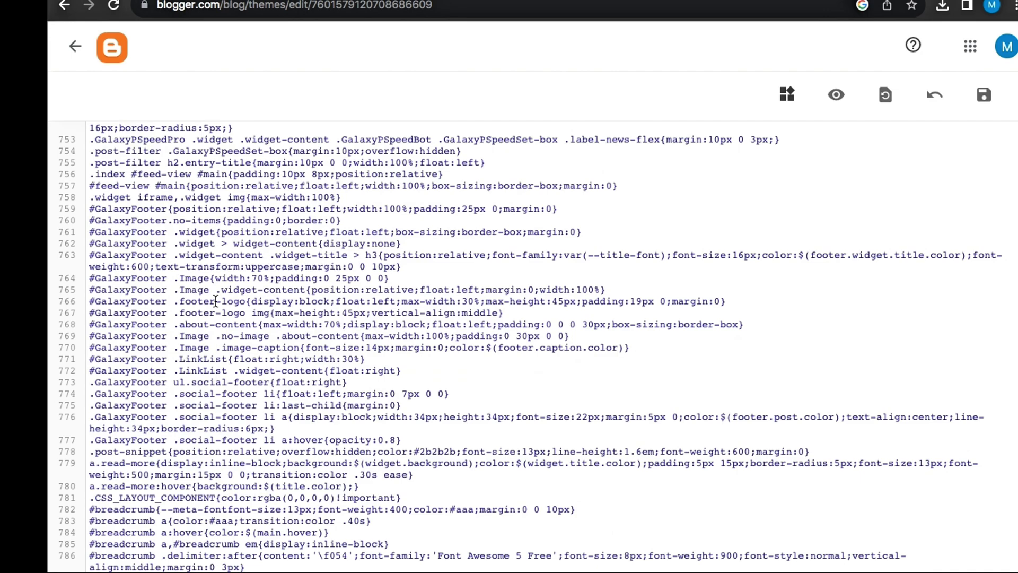
# Search the theme code for 'body' and bring the opening <body> tag at line 1715 into view.
pyautogui.press('super+f')
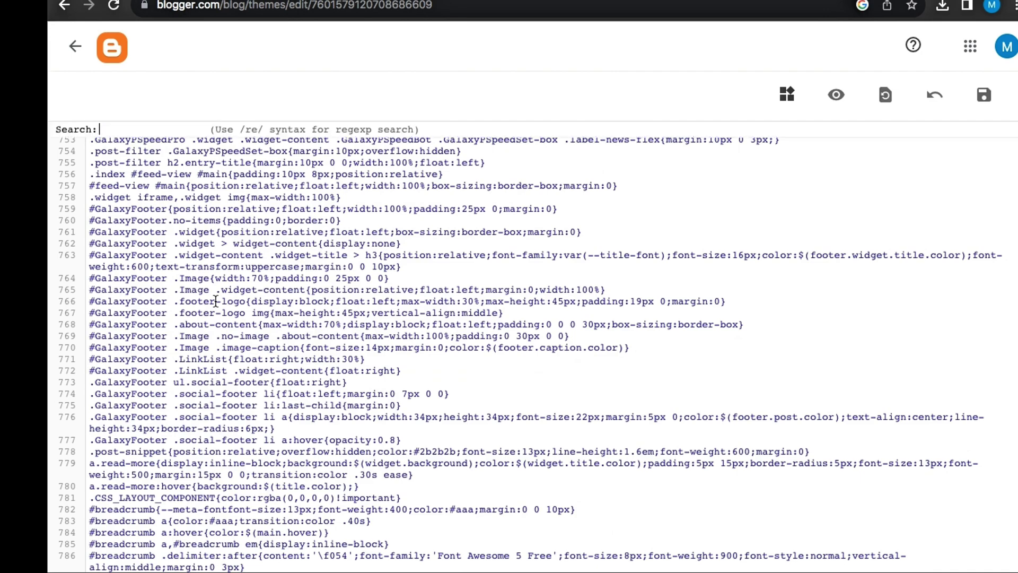
pyautogui.press('Return')
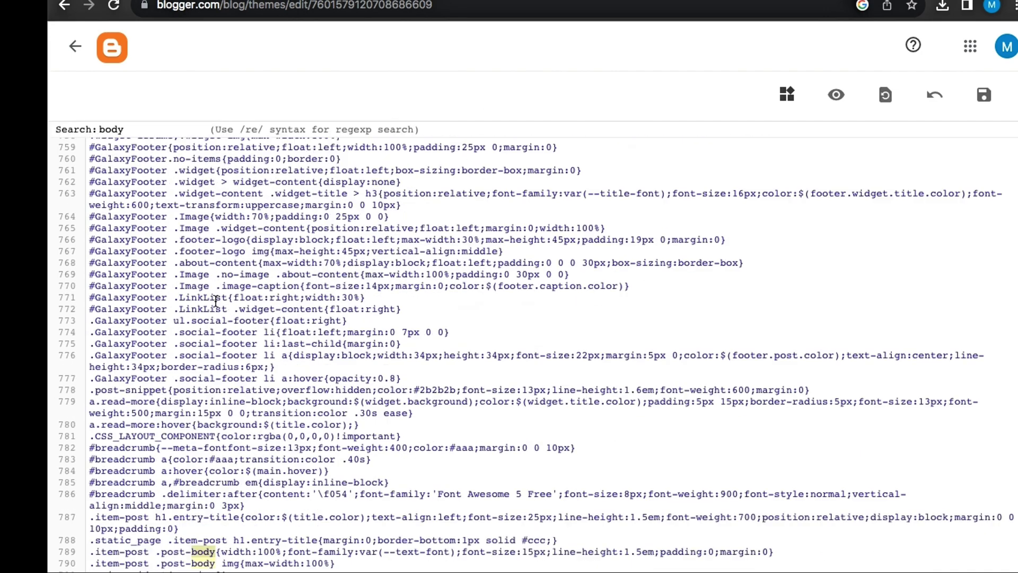
pyautogui.scroll(-15, 178, 337)
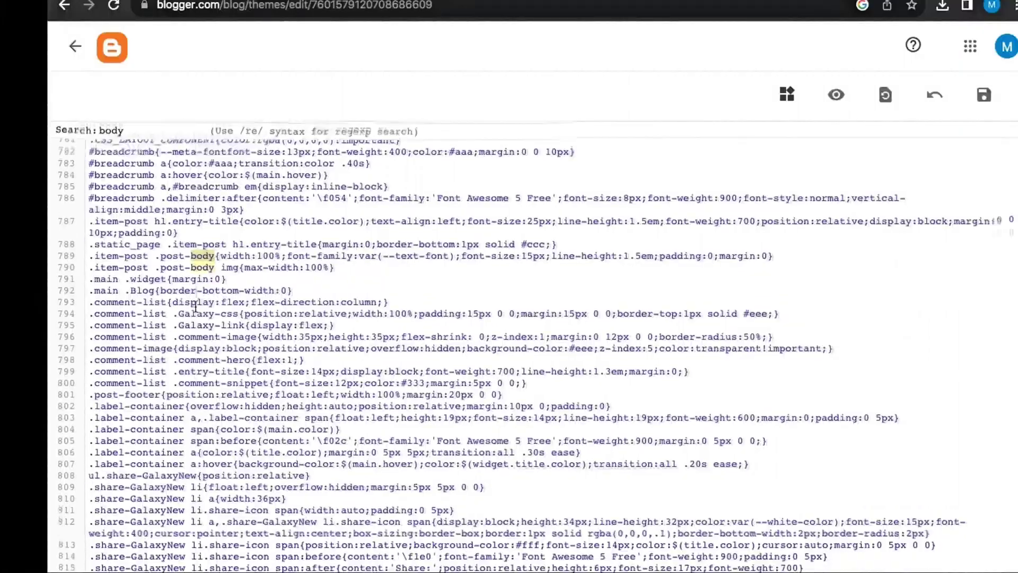
pyautogui.scroll(-14, 317, 338)
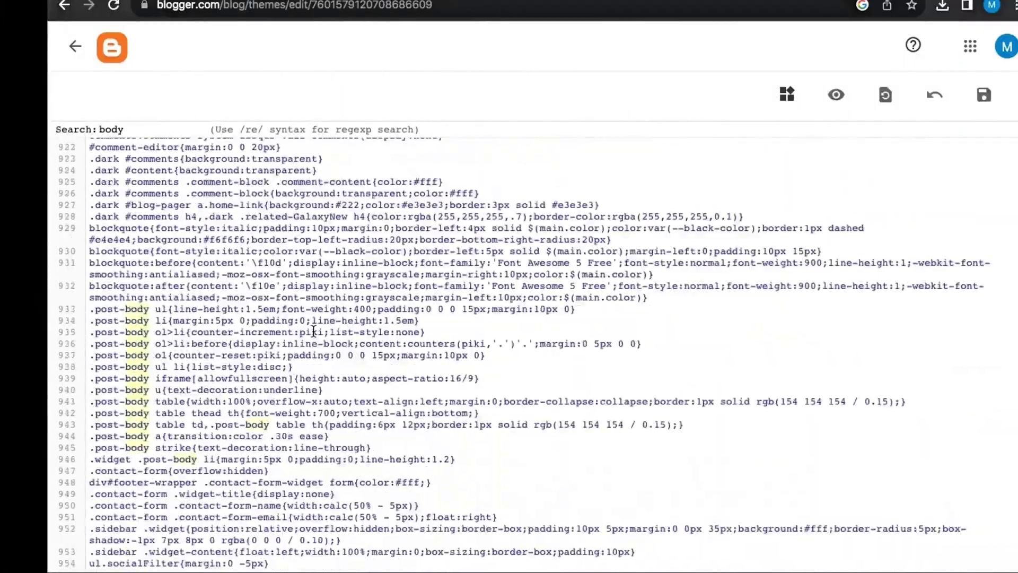
pyautogui.scroll(2, 314, 330)
pyautogui.scroll(-7, 313, 330)
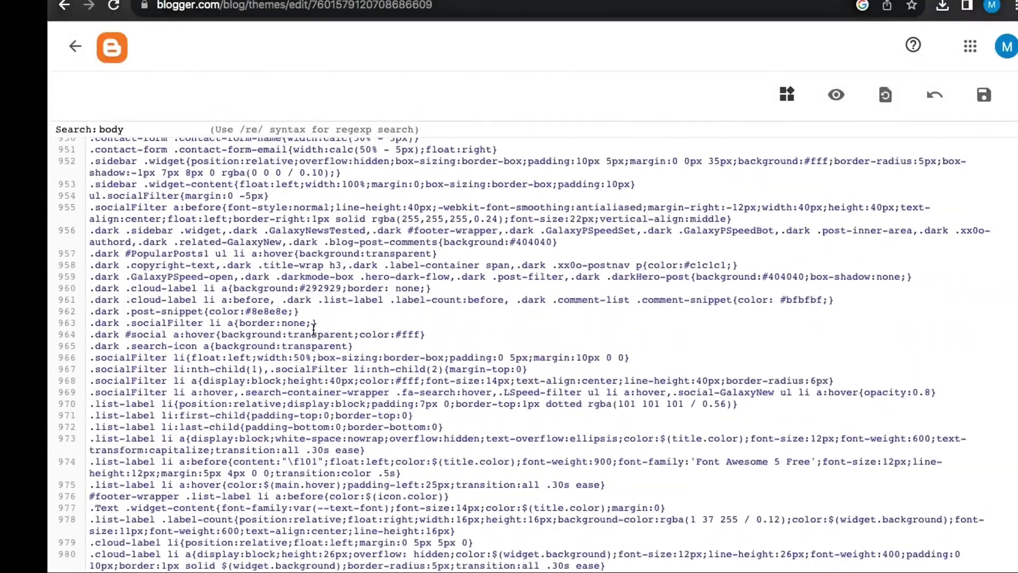
pyautogui.scroll(-12, 314, 329)
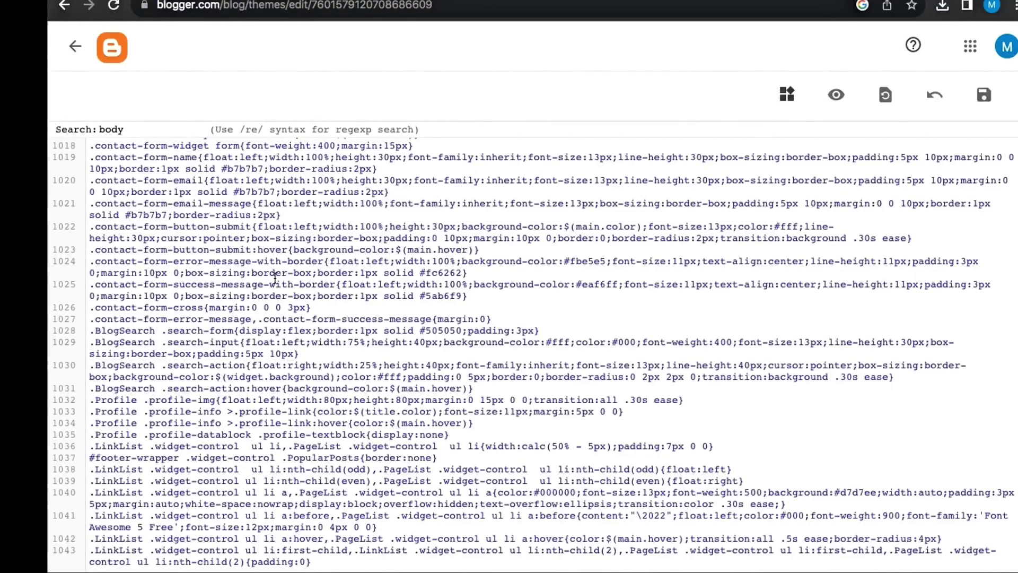
pyautogui.scroll(-20, 275, 277)
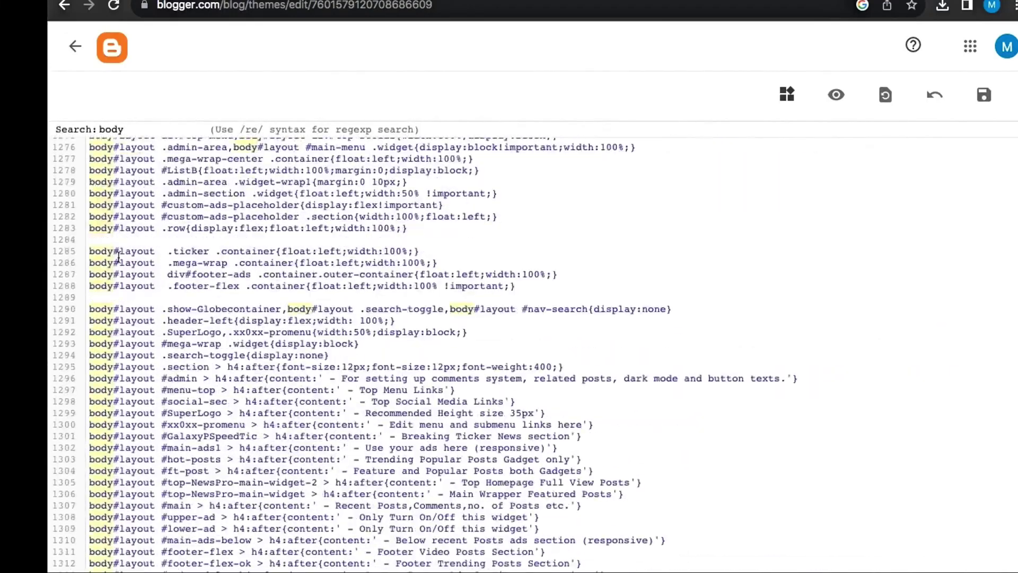
pyautogui.scroll(-20, 186, 337)
pyautogui.scroll(20, 183, 327)
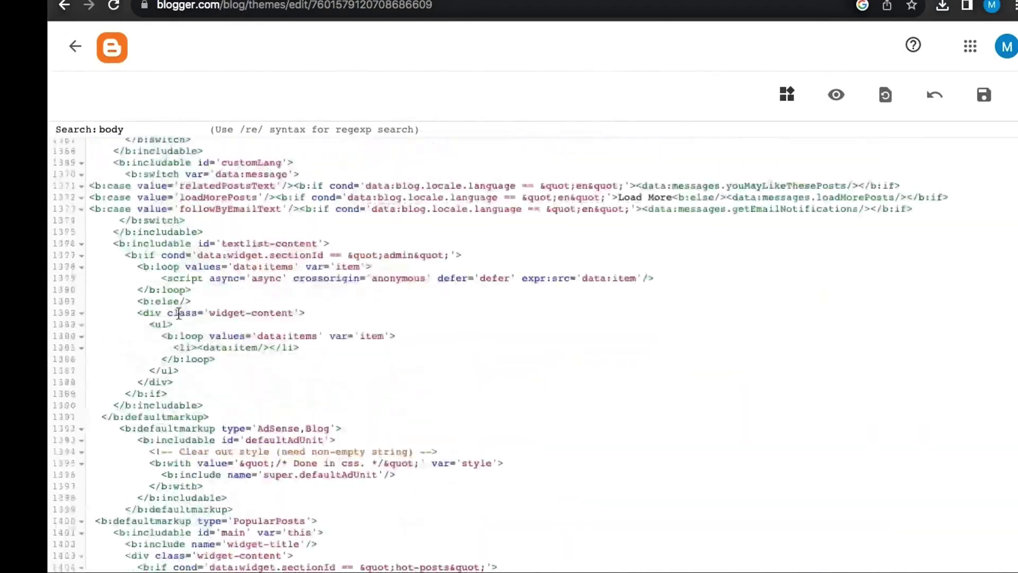
pyautogui.scroll(-3, 180, 313)
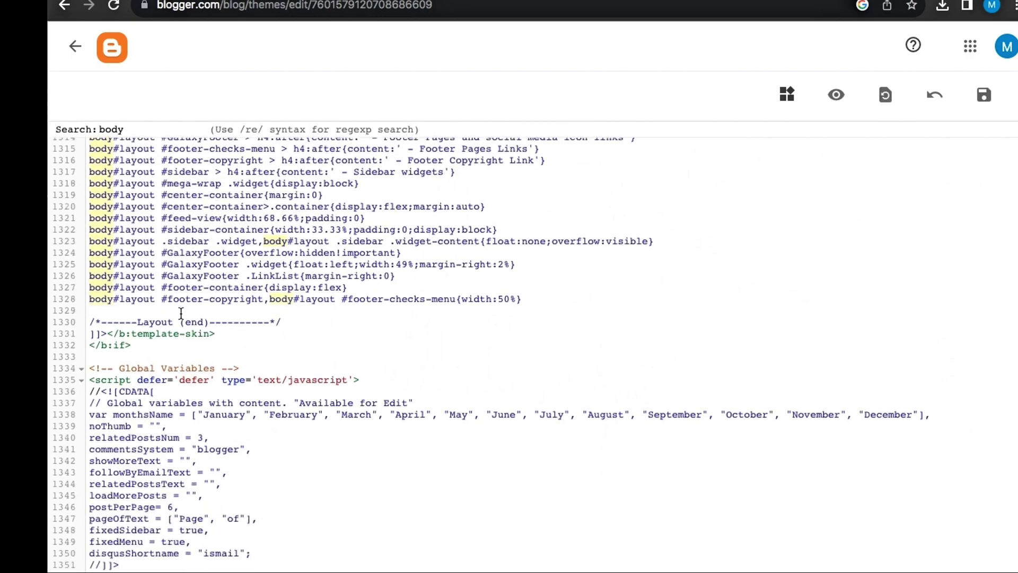
pyautogui.scroll(-20, 182, 313)
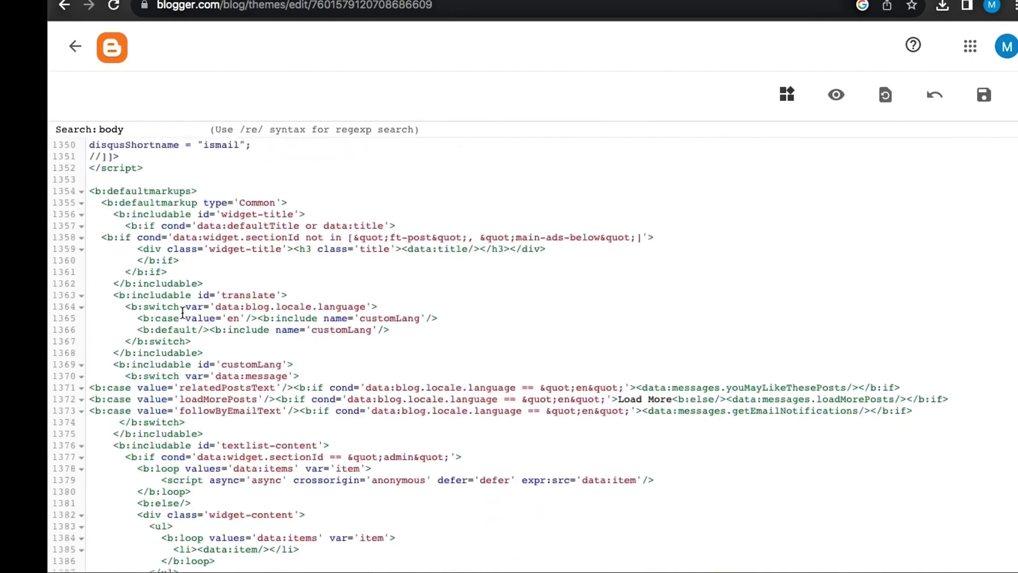
pyautogui.scroll(-20, 182, 312)
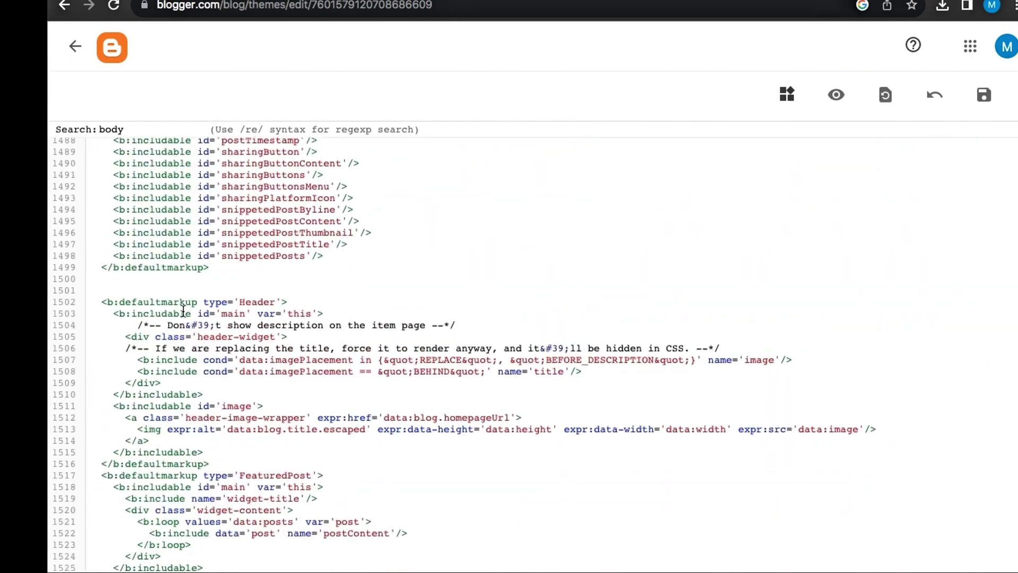
pyautogui.scroll(-20, 183, 310)
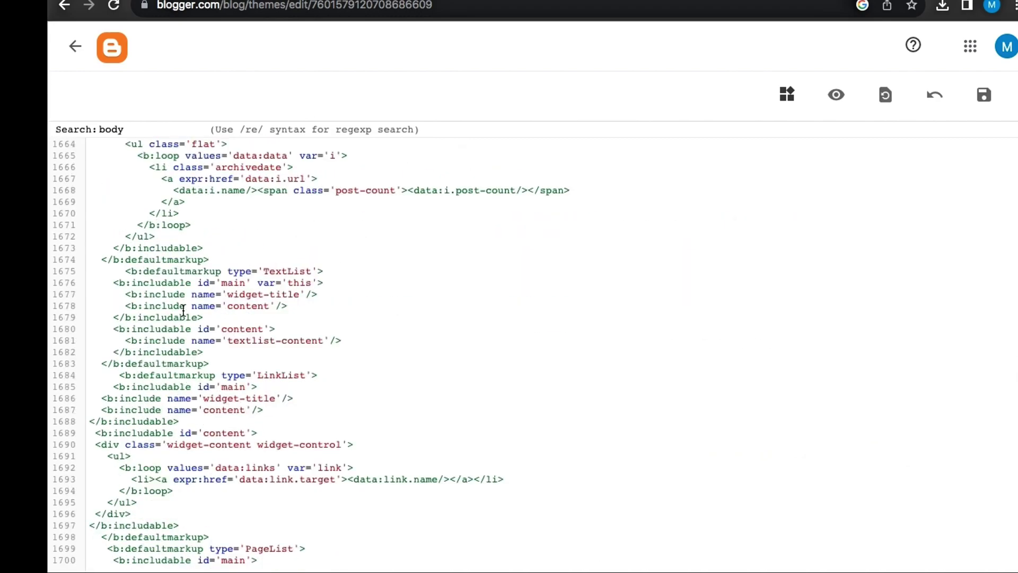
pyautogui.scroll(16, 182, 309)
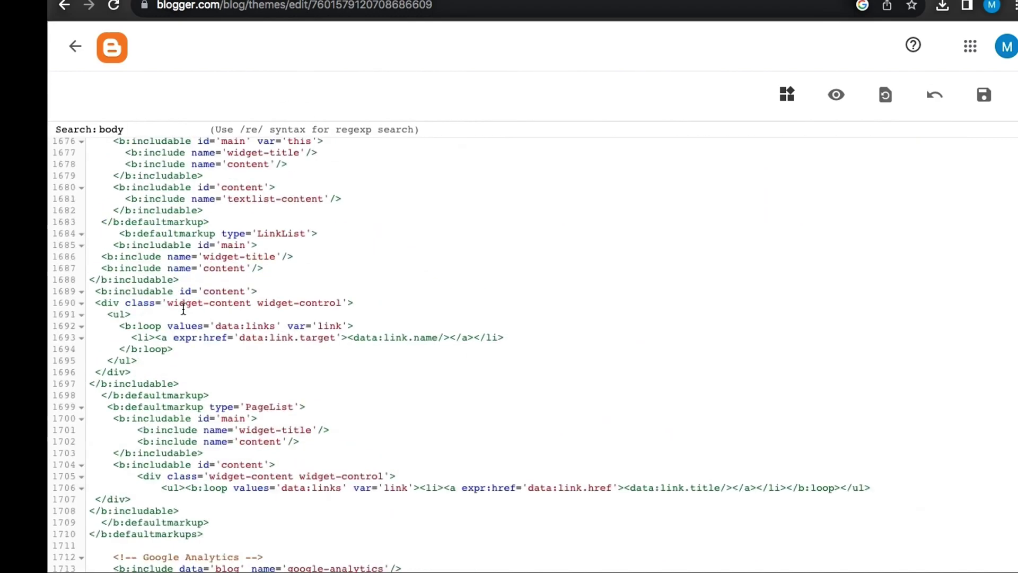
pyautogui.scroll(-9, 183, 309)
pyautogui.scroll(1, 183, 310)
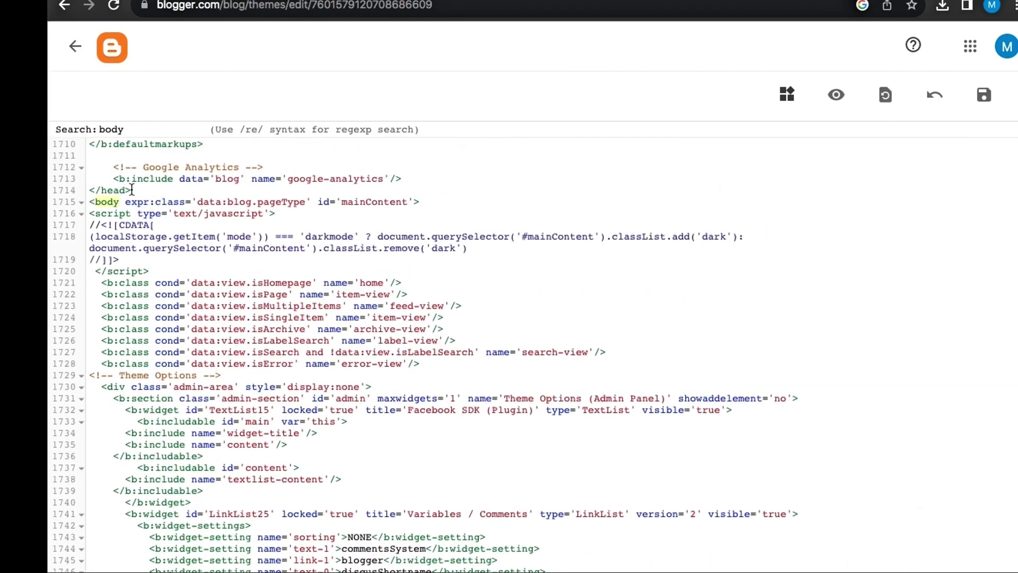
# Paste the Native Banner script and container div right after the opening body tag, then save the theme.
pyautogui.click(141, 190)
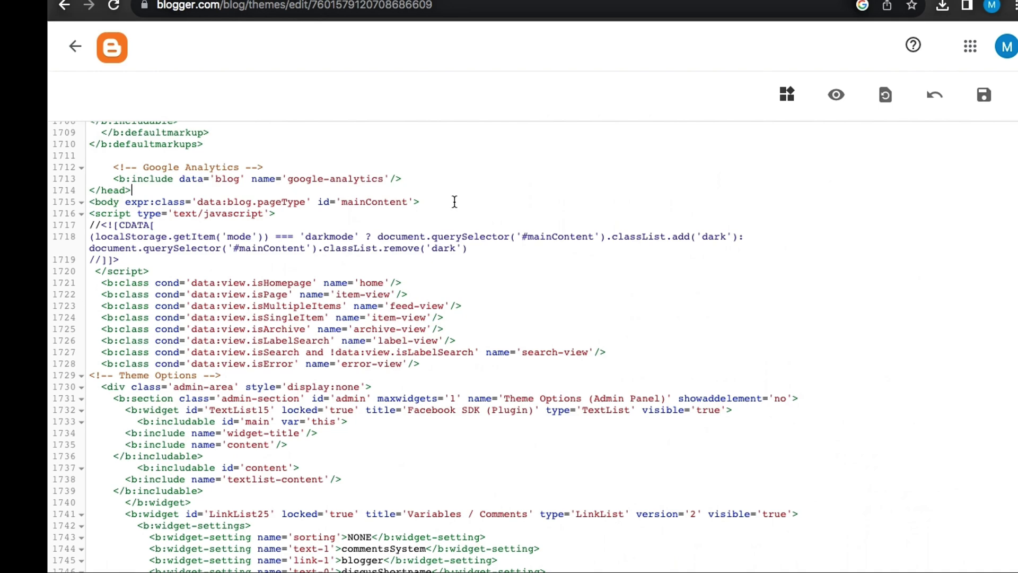
pyautogui.press('Return')
pyautogui.press('Return')
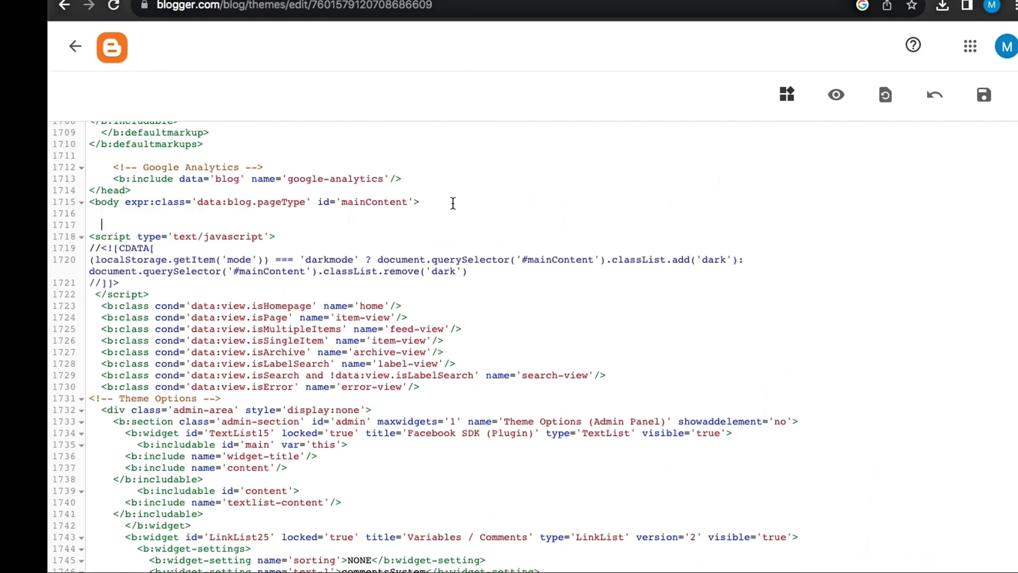
pyautogui.rightClick(139, 214)
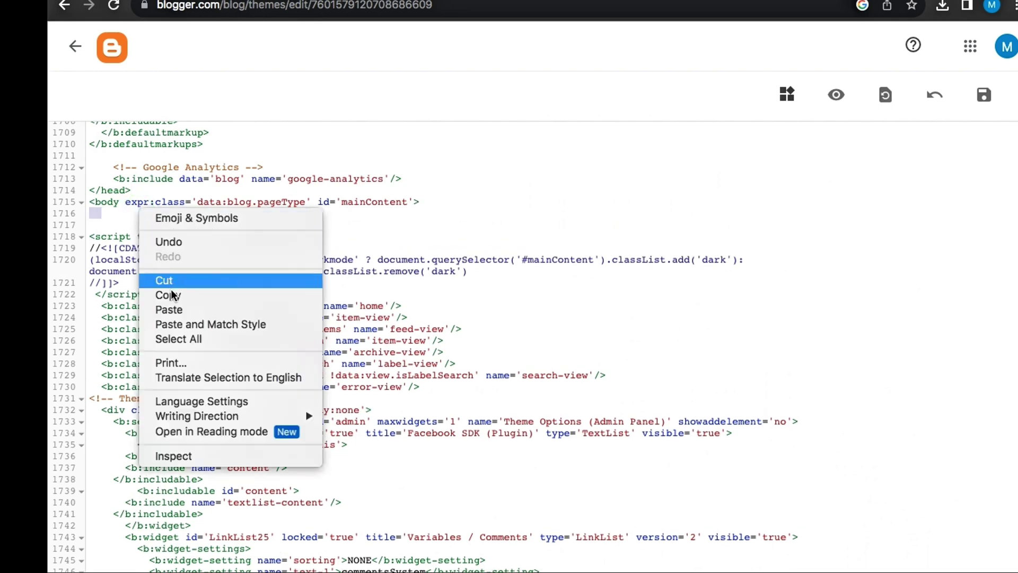
pyautogui.click(168, 309)
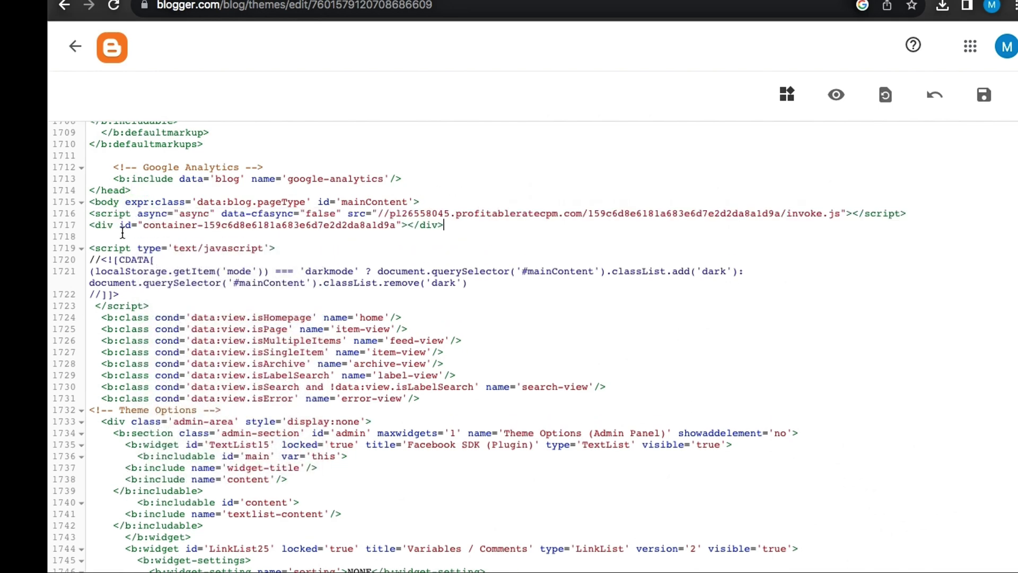
pyautogui.click(984, 95)
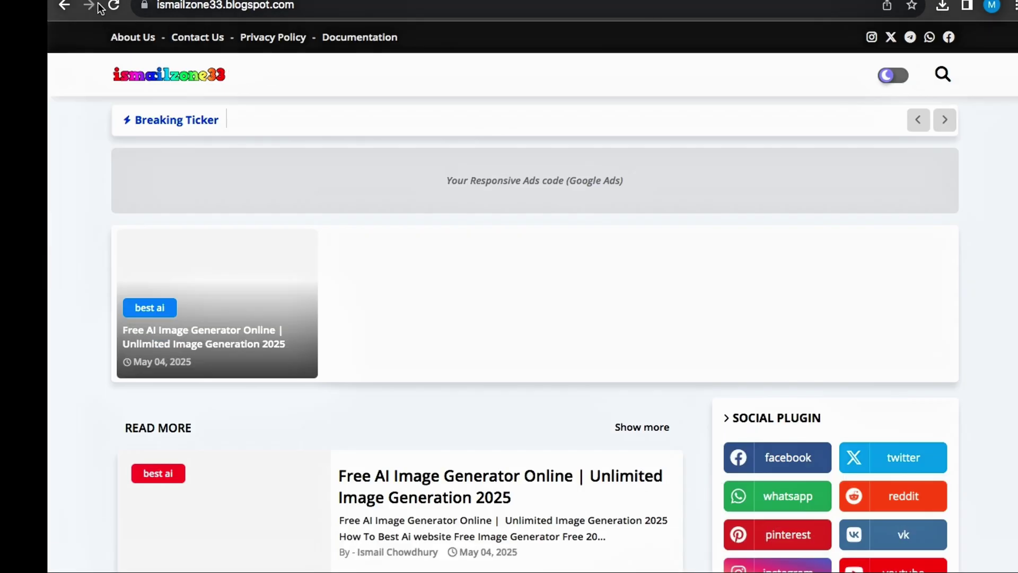
# Return to the Blogger theme editor showing 'Update successful'.
pyautogui.click(107, 5)
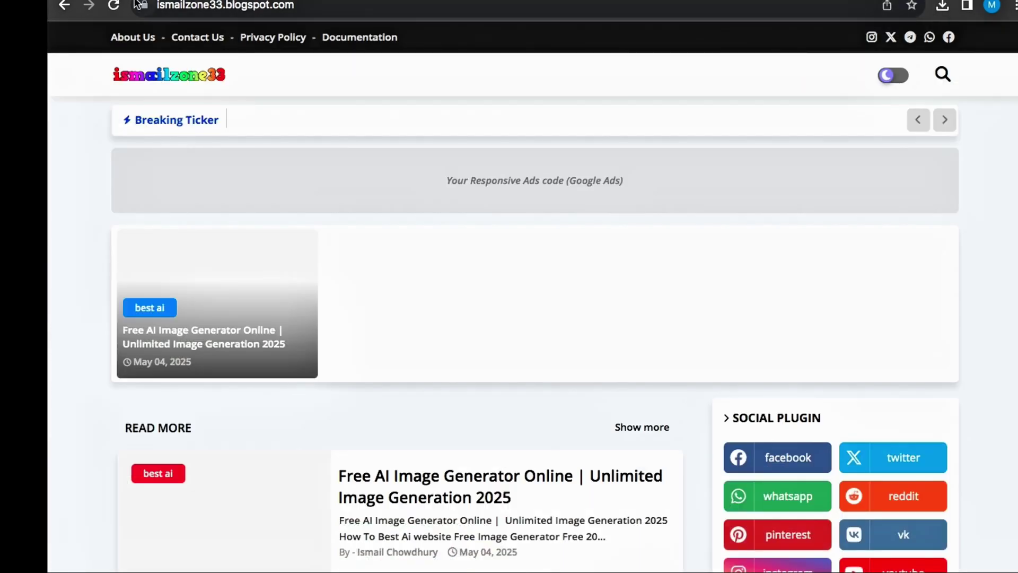
# Reload the ismailzone33.blogspot.com blog to show the four Native Banner ads above the header.
pyautogui.click(114, 6)
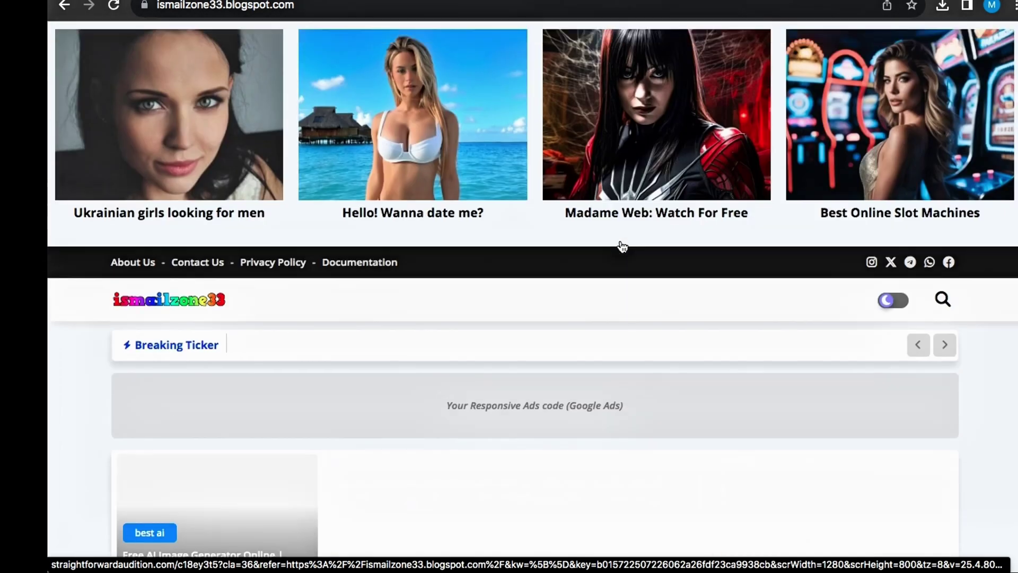
pyautogui.click(447, 155)
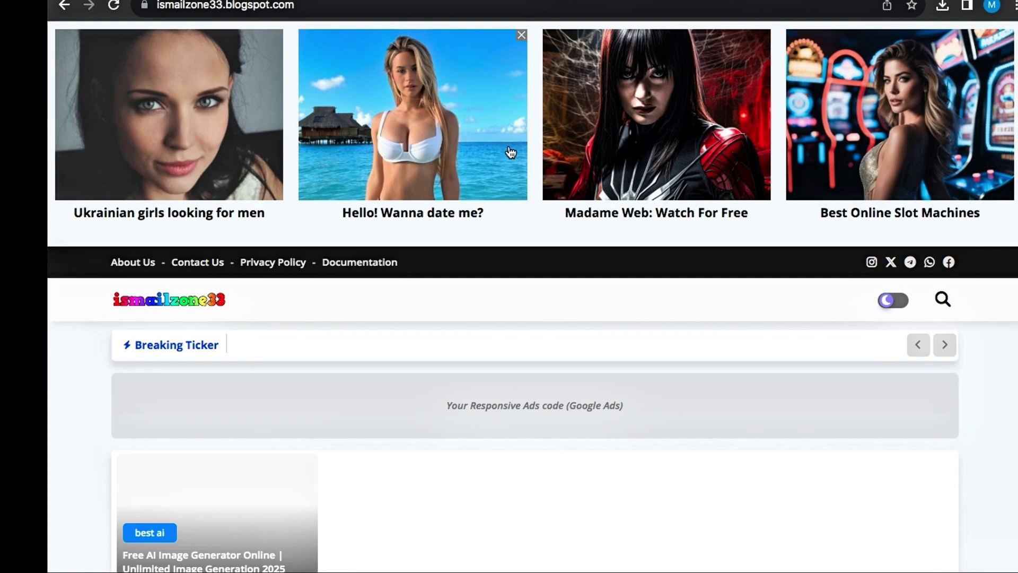
pyautogui.scroll(-2, 281, 93)
pyautogui.scroll(-15, 284, 92)
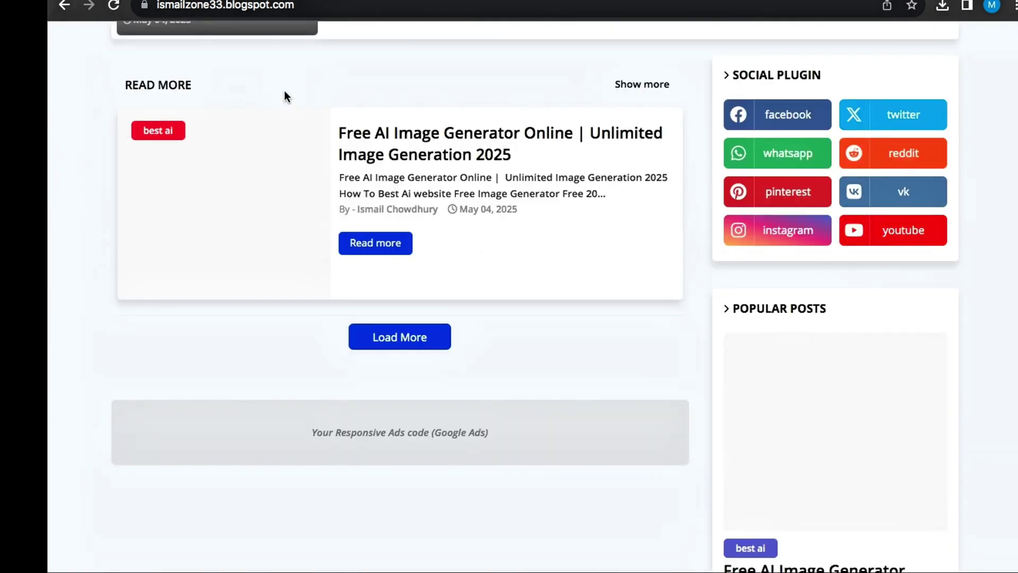
pyautogui.scroll(17, 292, 88)
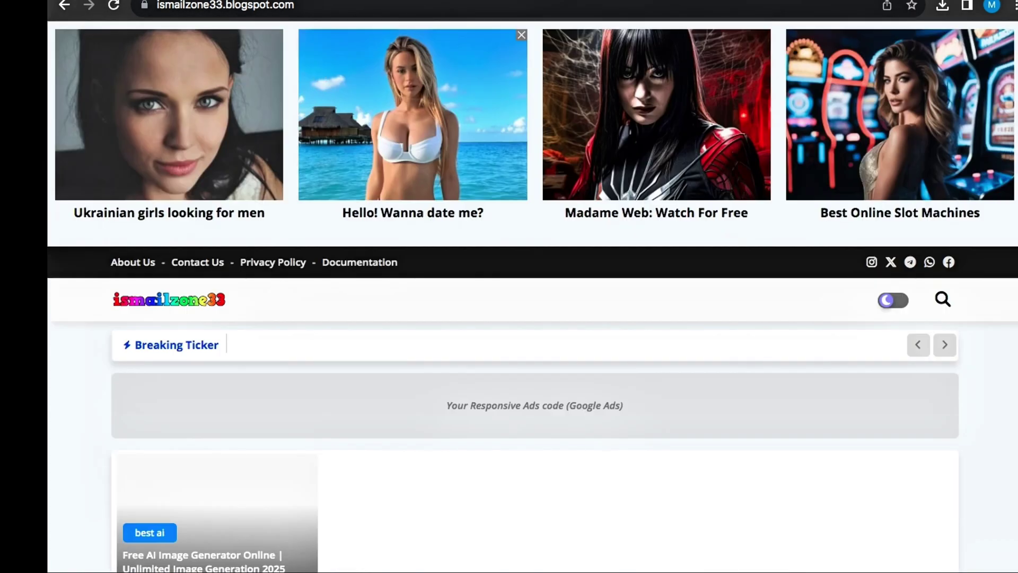